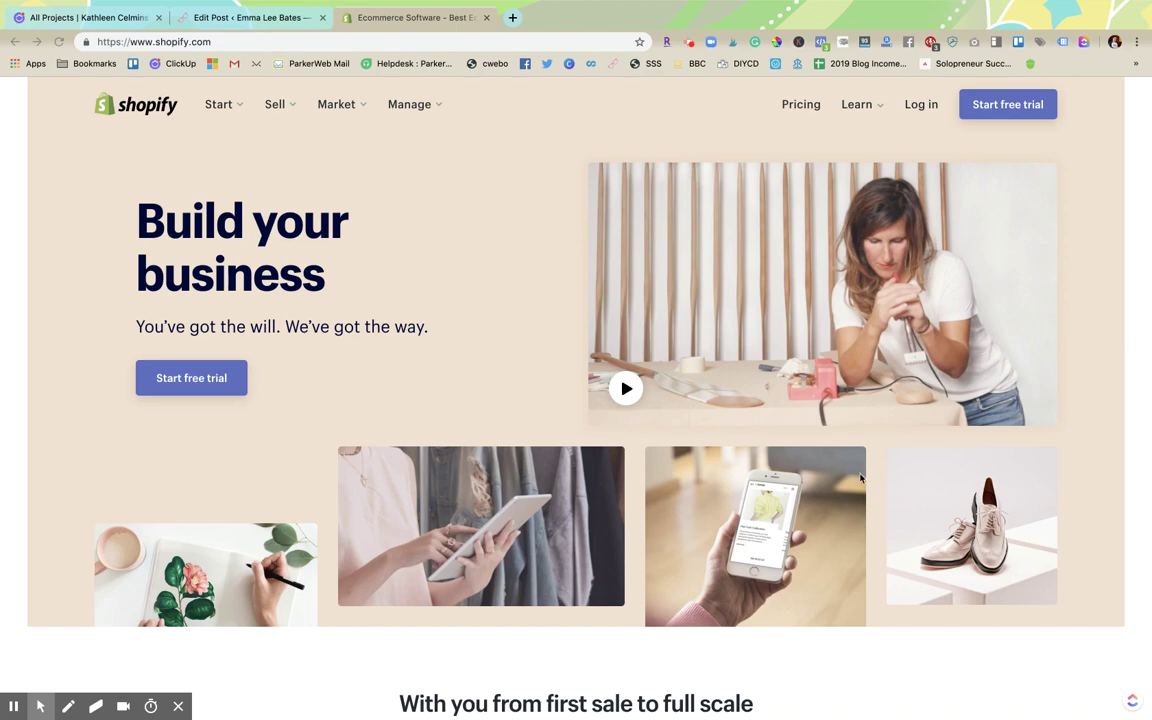
Scroll through Shopify's plan pricing comparison and open the $9-per-month Shopify Lite plan page.
left_click(797, 108)
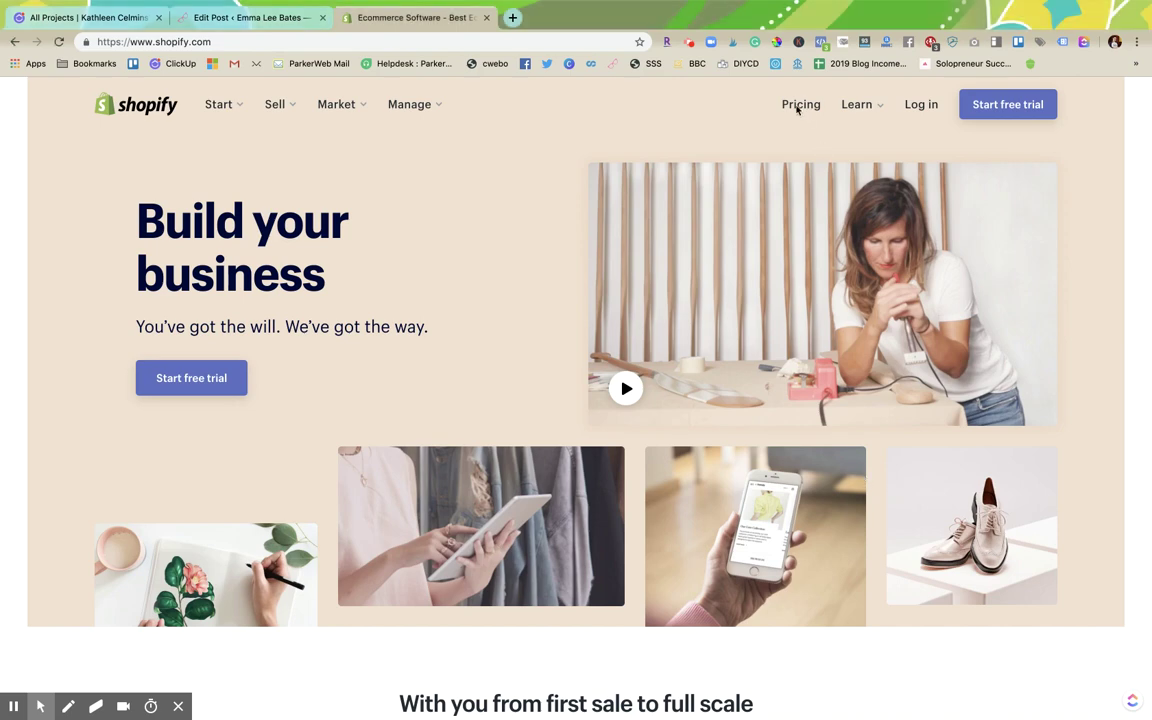
left_click(797, 106)
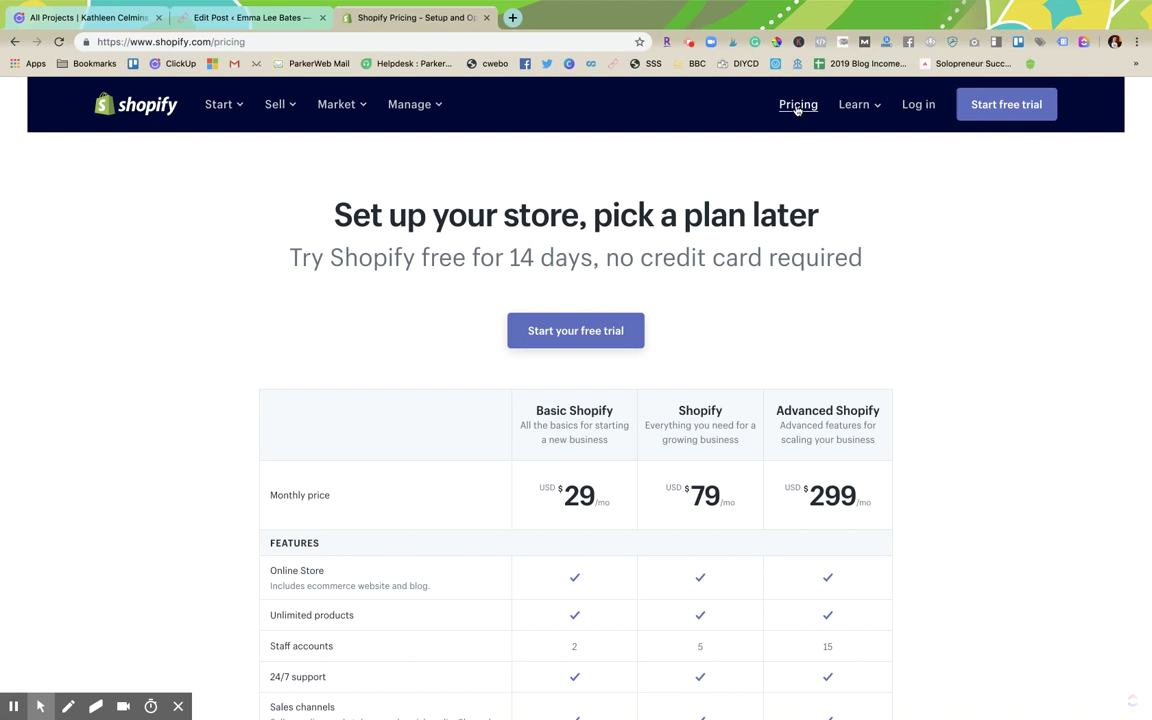
scroll(920, 342, "down", 7)
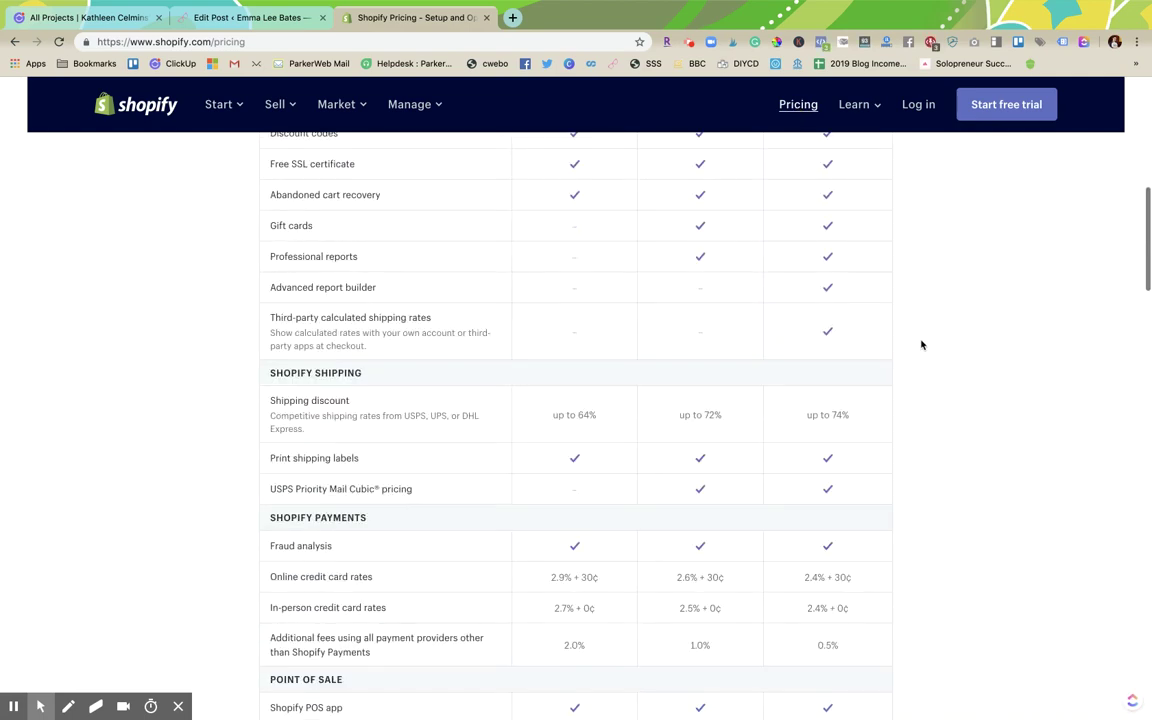
scroll(921, 343, "up", 5)
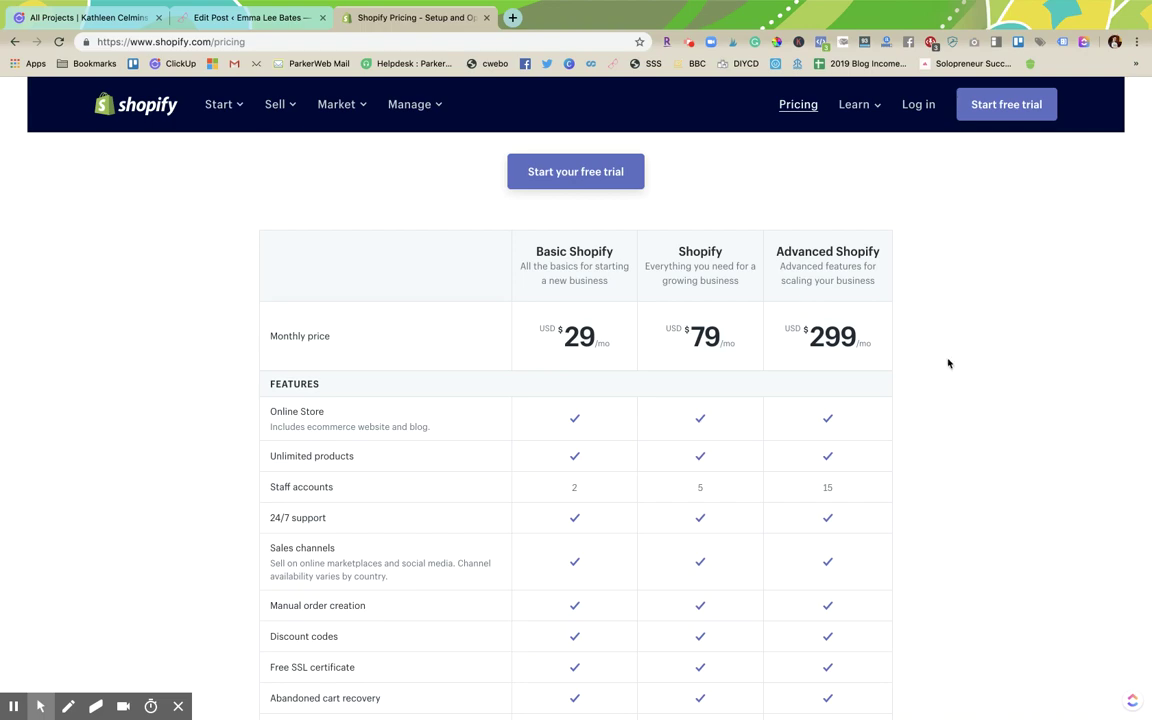
scroll(949, 363, "down", 5)
scroll(949, 363, "down", 3)
scroll(949, 363, "down", 2)
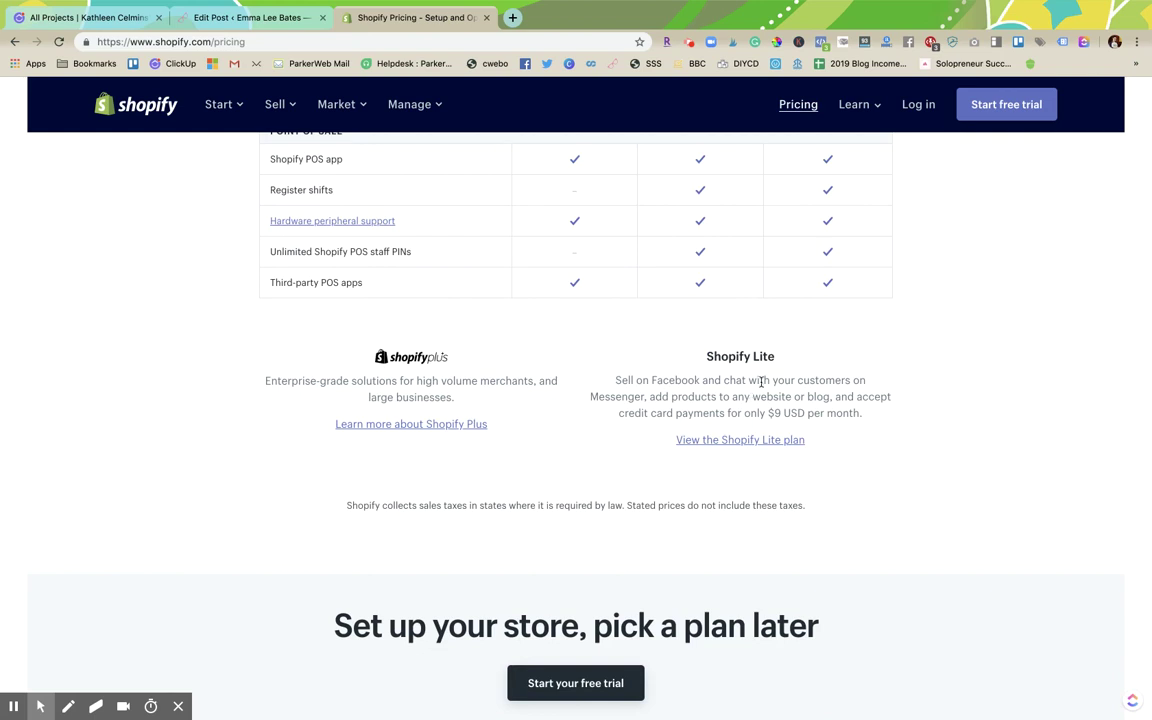
left_click(733, 441)
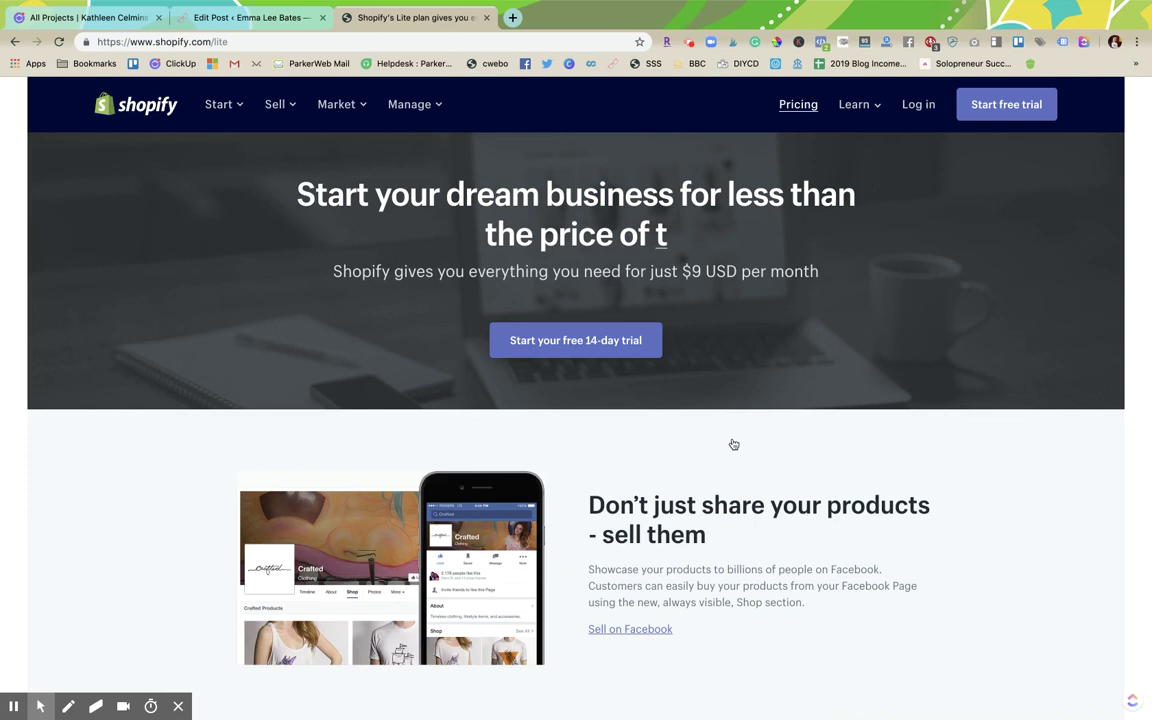
Sign up for the free 14-day trial and create the store named ELB TEST.
left_click(605, 347)
type("ELB TEST")
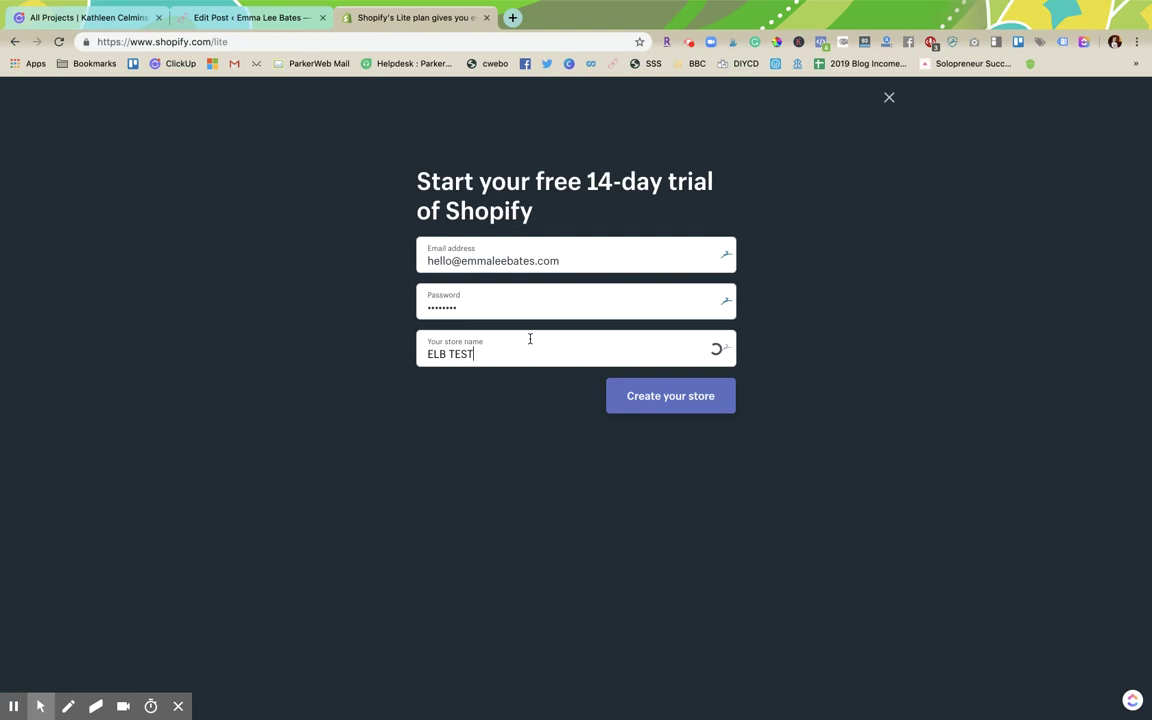
left_click(661, 402)
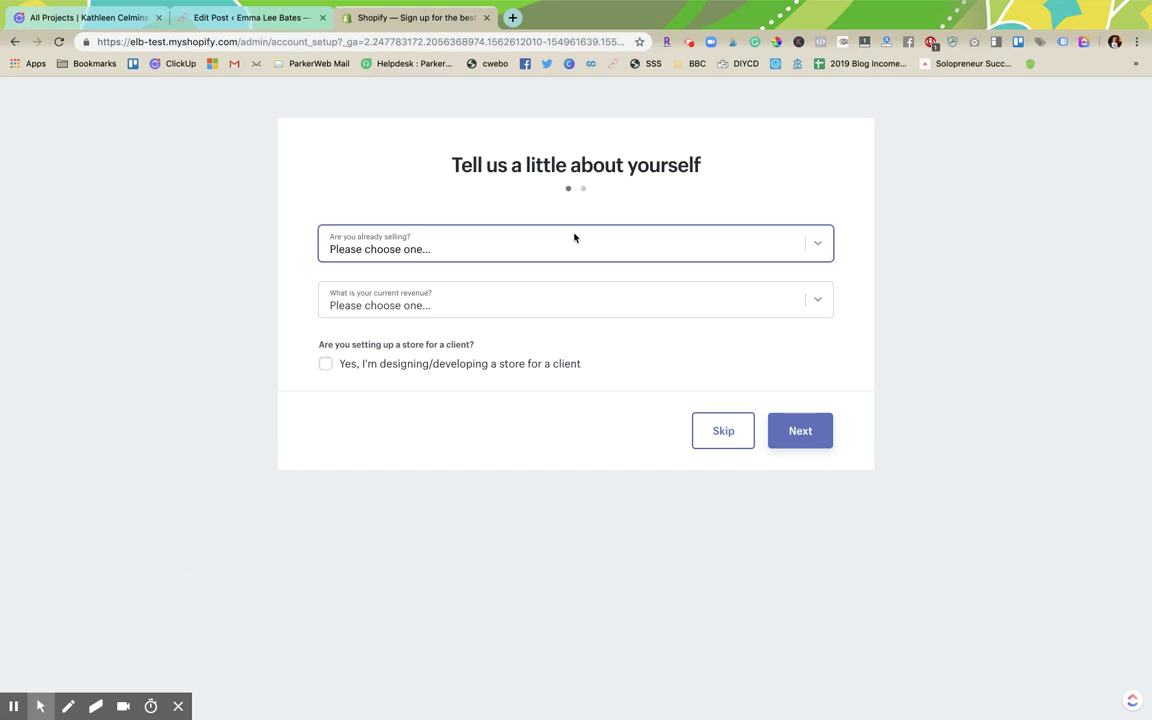
Answer 'I'm just playing around' with $0 USD revenue and reach the business address form.
key("Down")
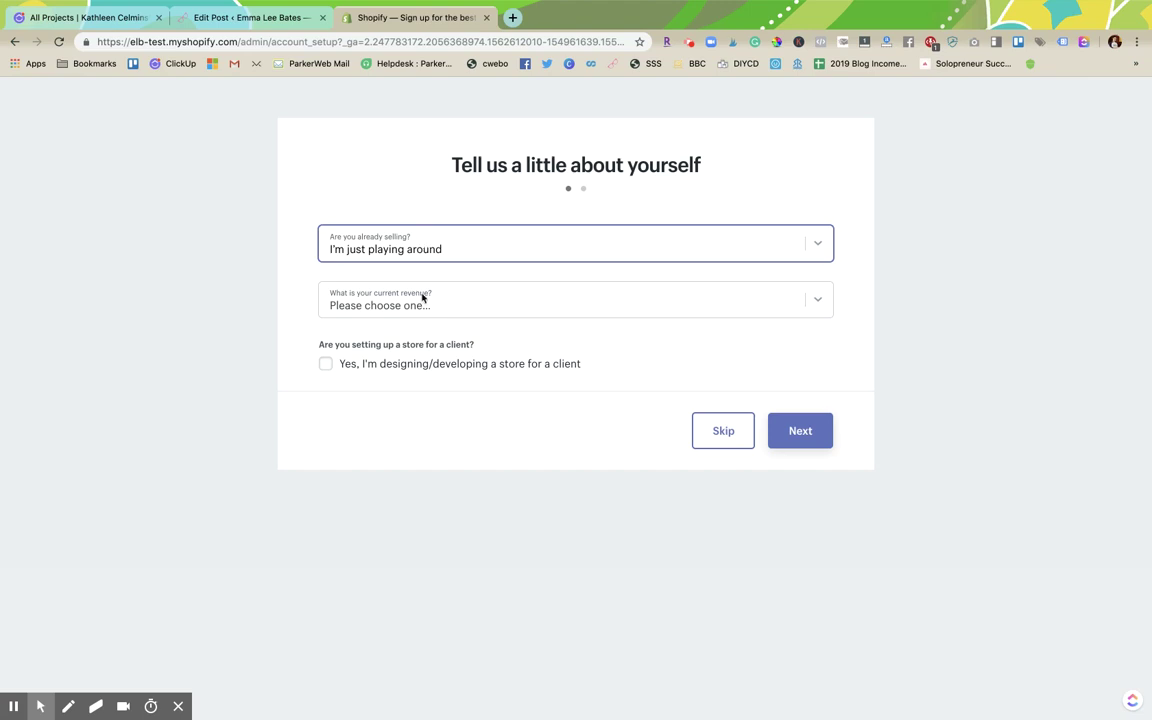
left_click(423, 297)
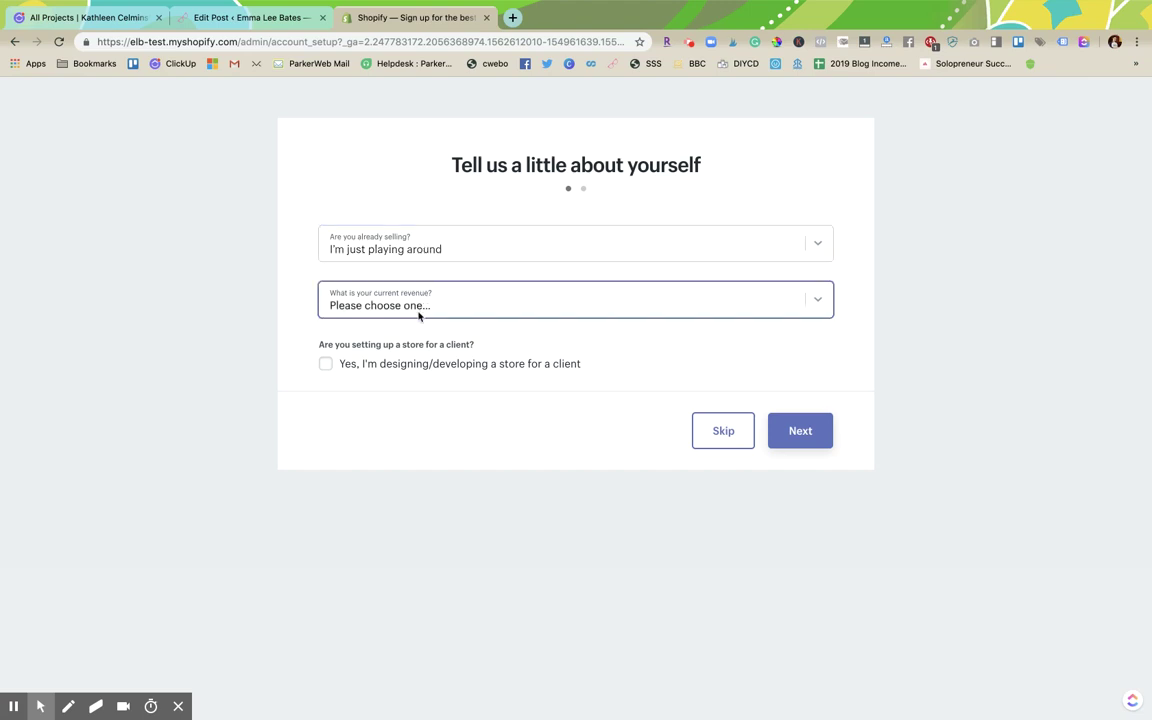
left_click(418, 316)
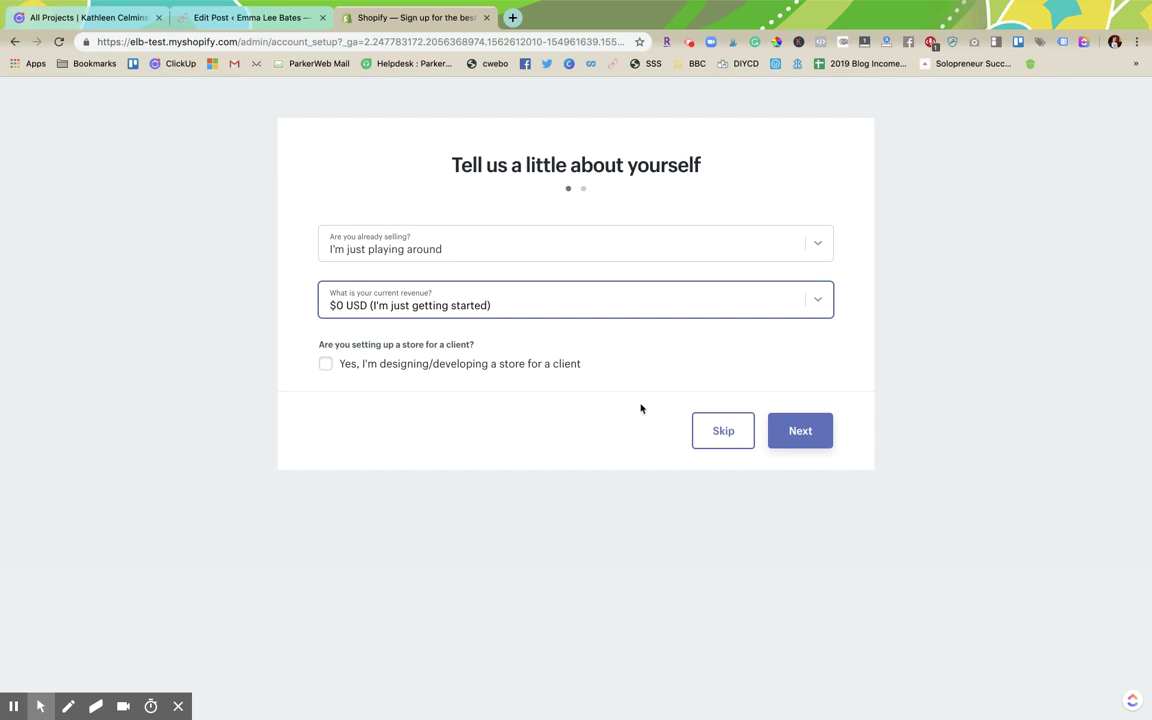
left_click(797, 428)
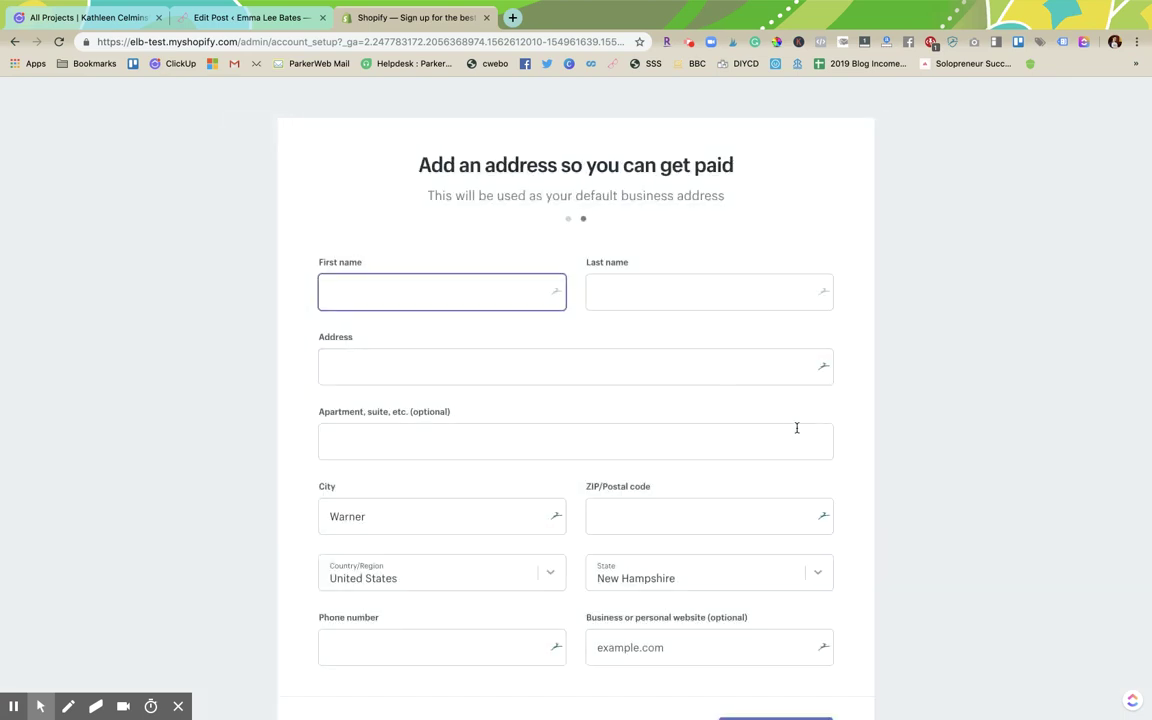
scroll(586, 267, "down", 3)
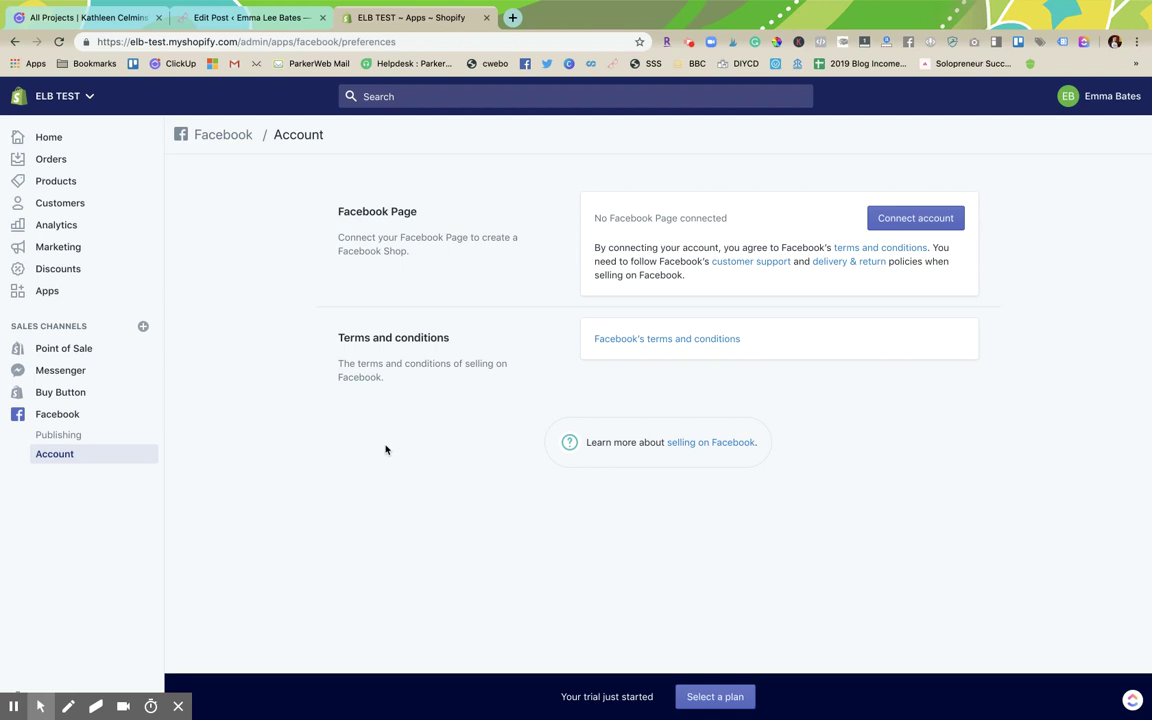
Open the Buy Button sales channel from the admin sidebar and look over its page.
left_click(70, 394)
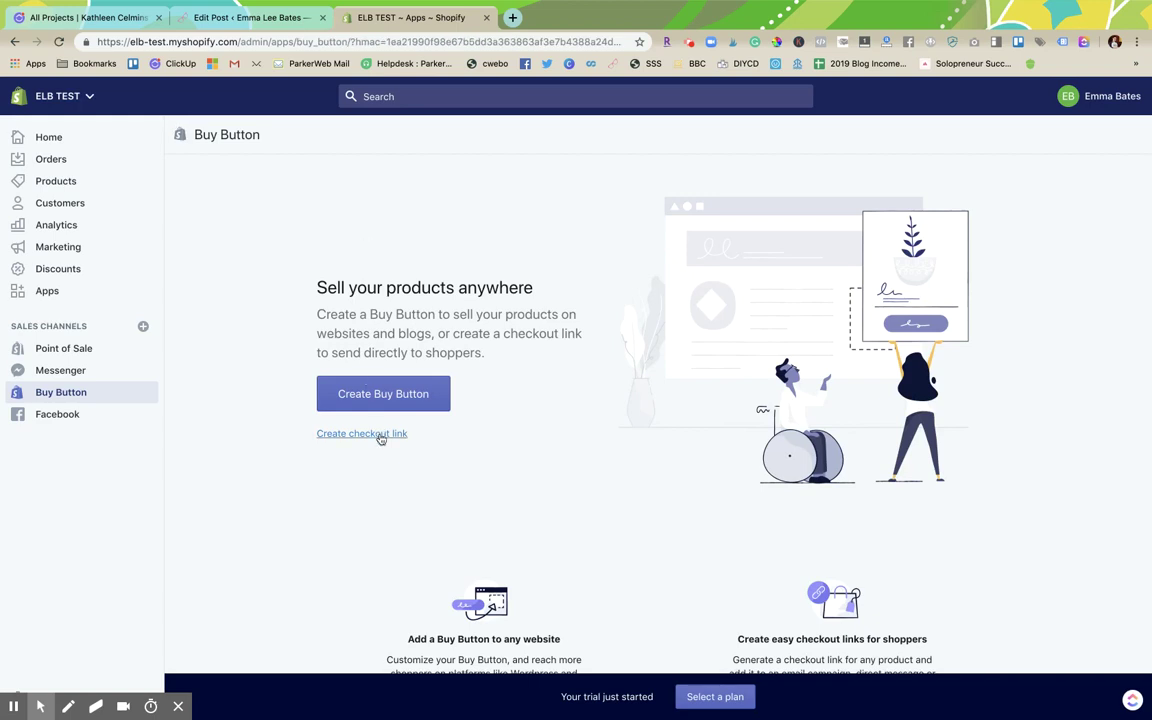
scroll(460, 445, "down", 3)
scroll(460, 445, "up", 3)
Search the App Store for 'digital' and add the Digital Downloads app to ELB TEST.
left_click(36, 290)
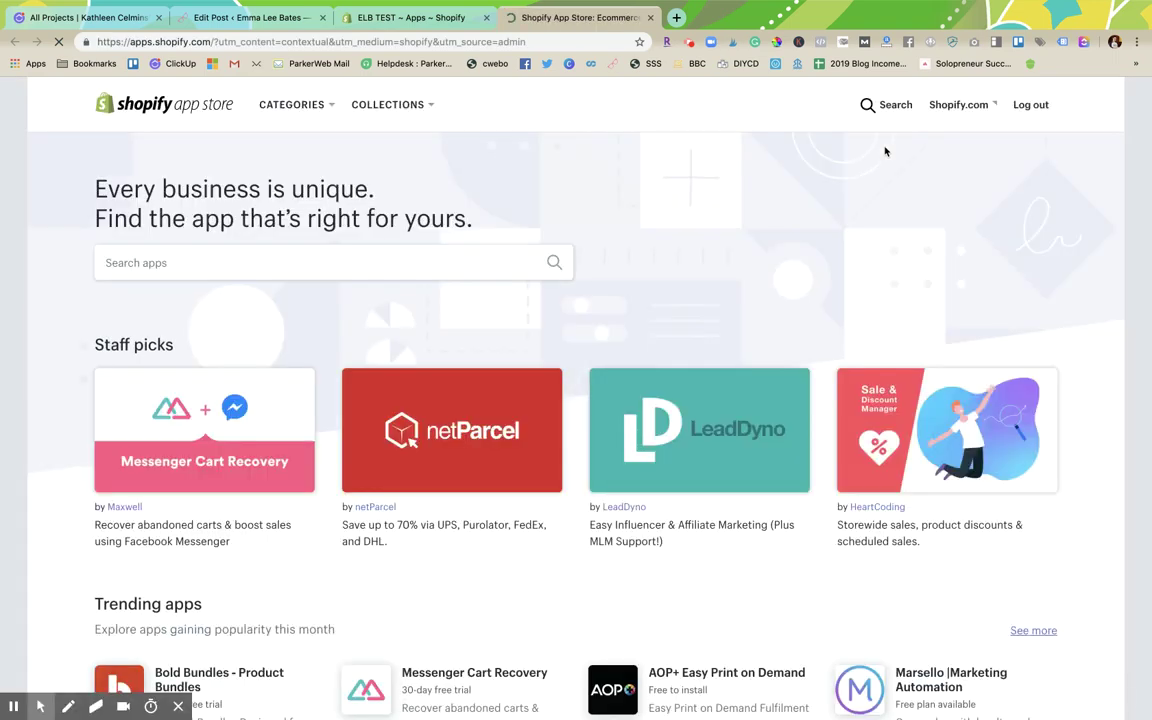
left_click(402, 252)
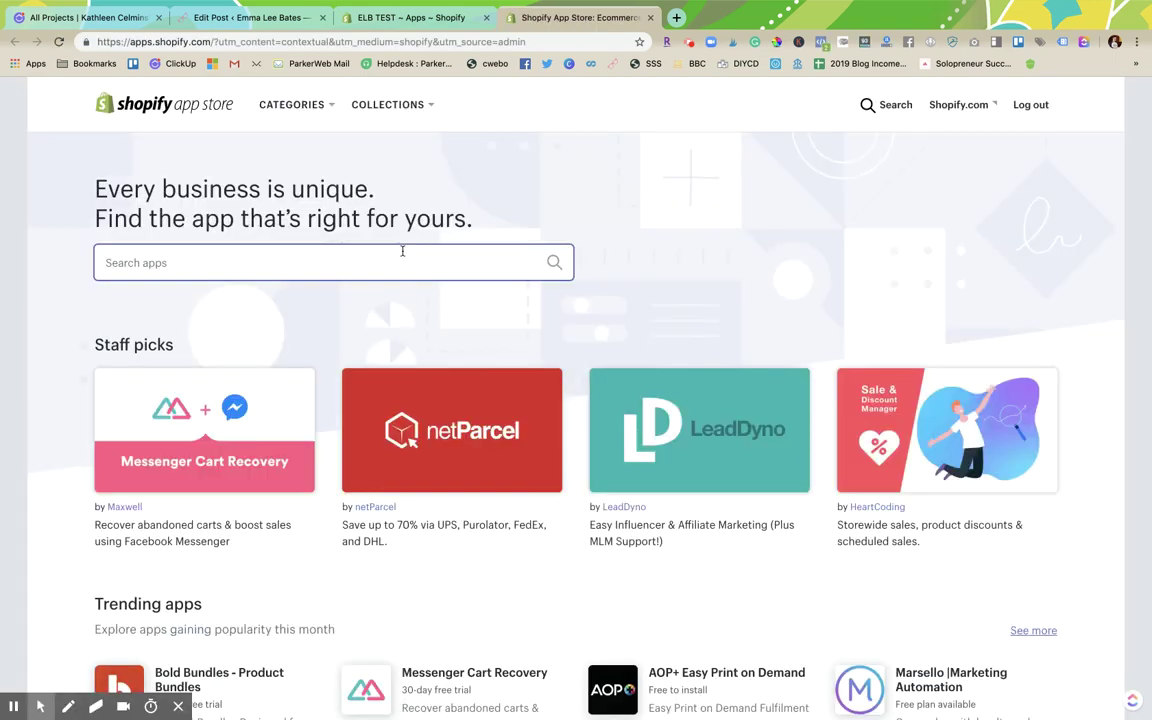
type("digital")
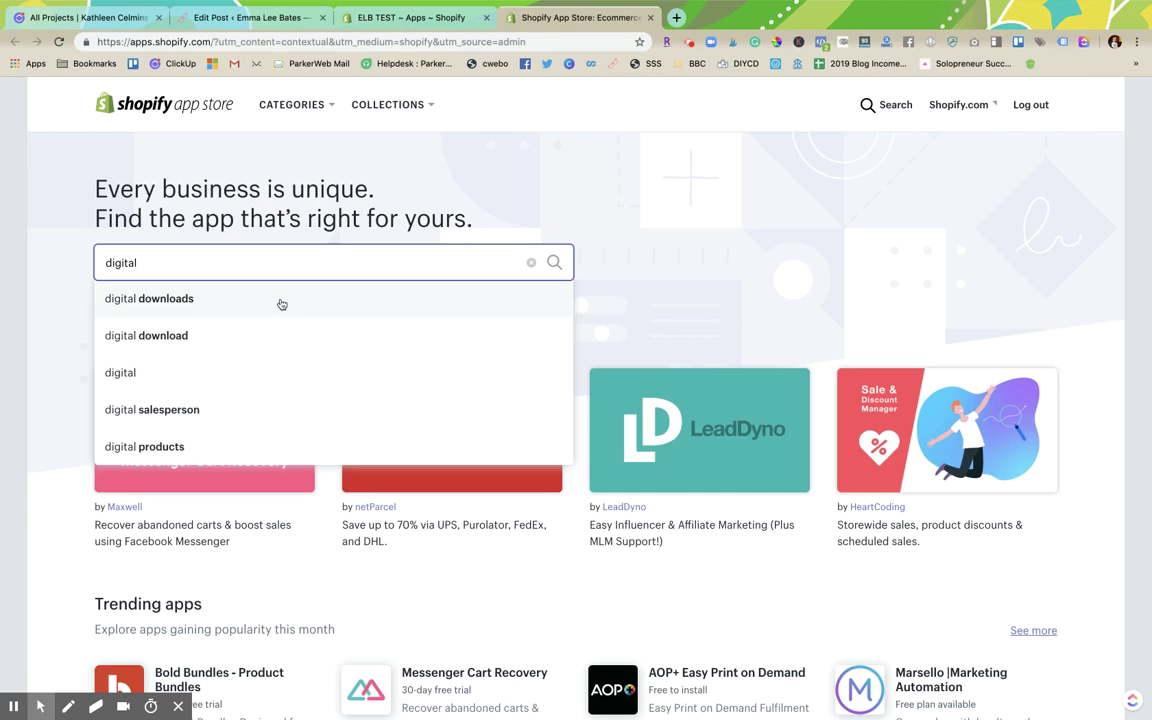
left_click(280, 300)
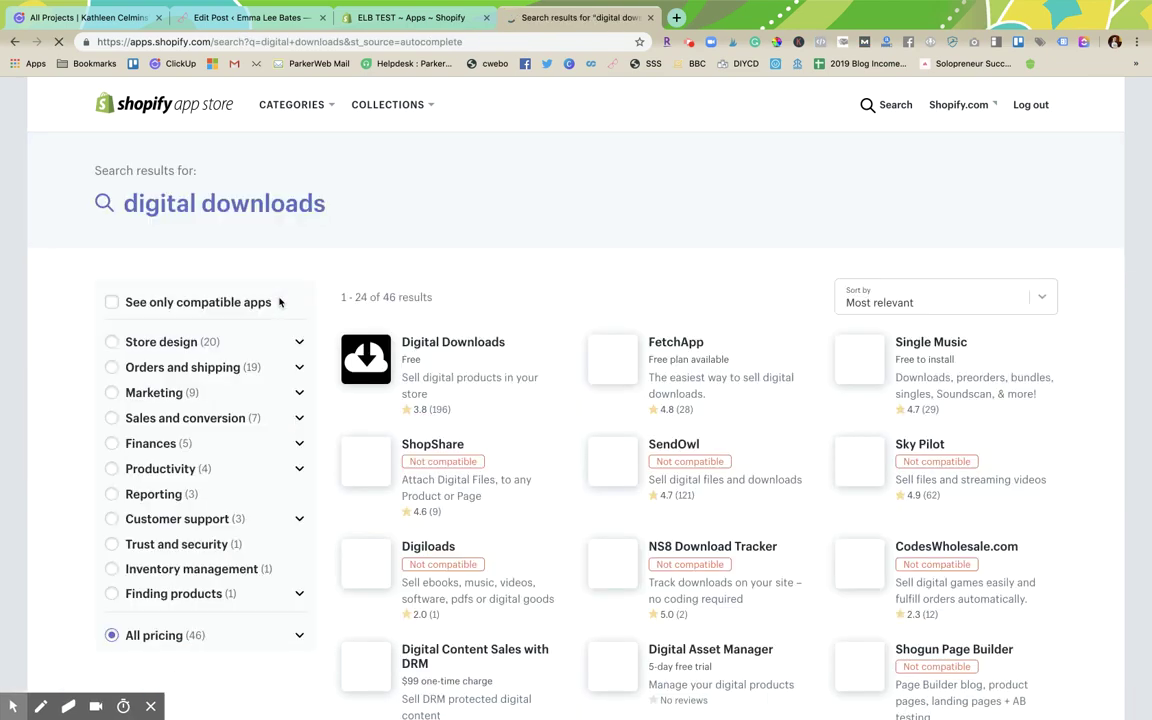
left_click(400, 350)
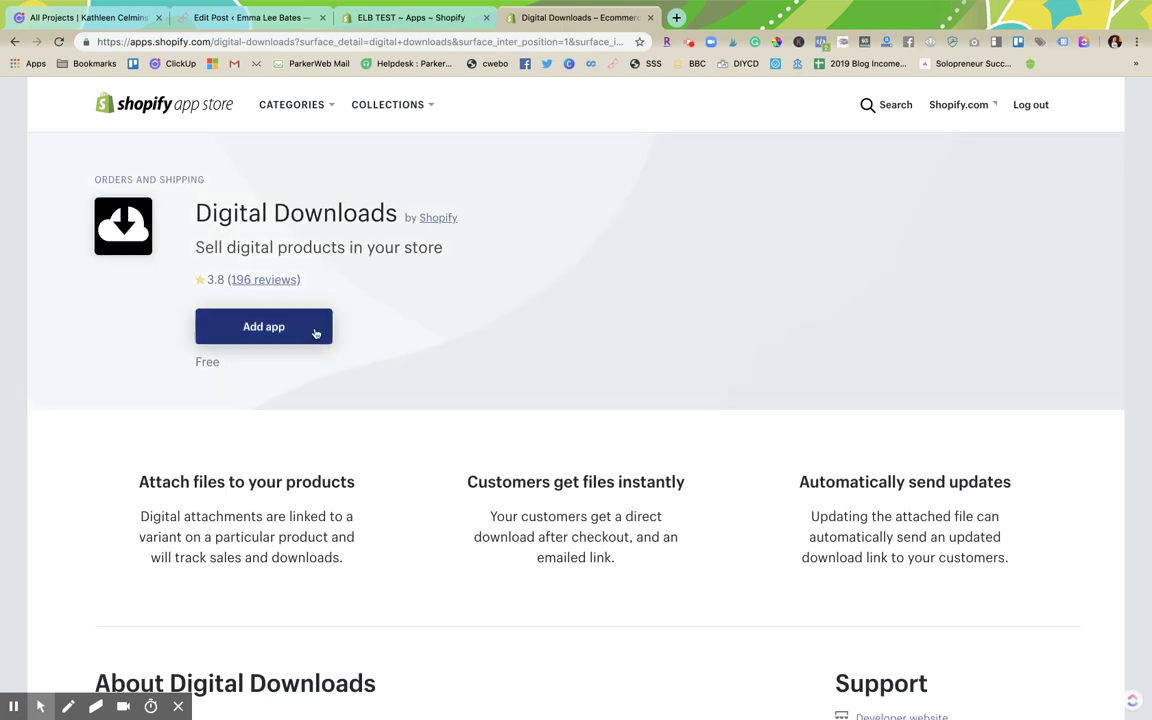
left_click(316, 333)
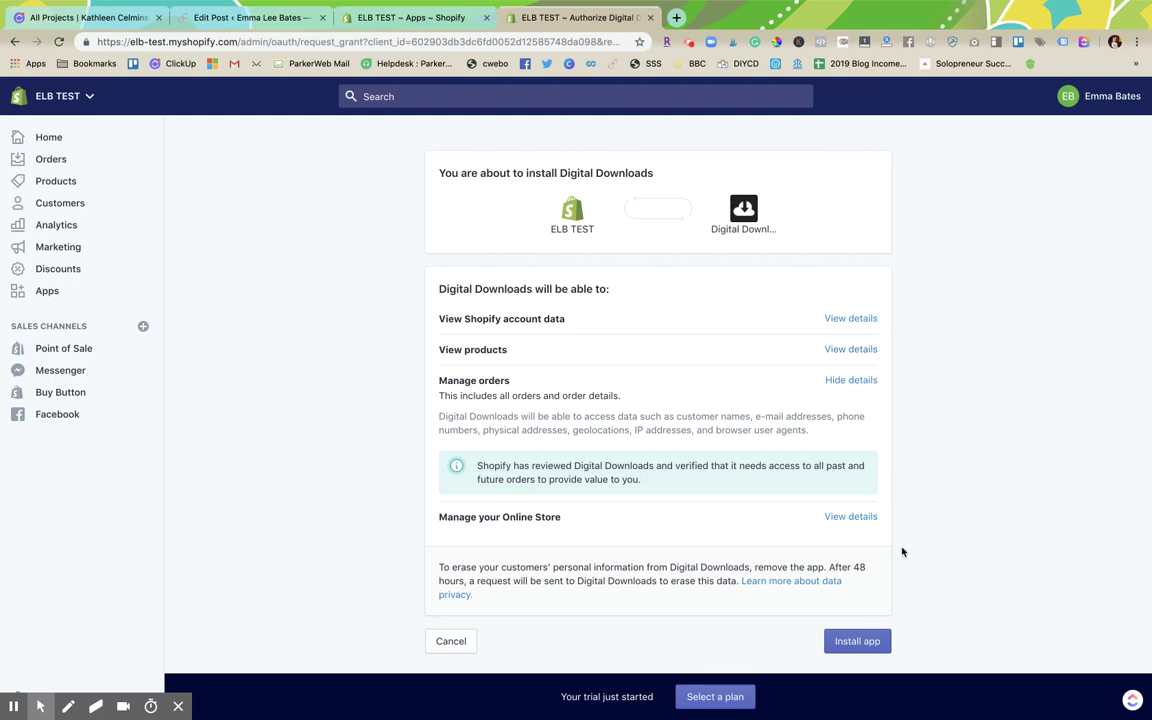
Confirm installing the Digital Downloads app on the ELB TEST store.
left_click(855, 642)
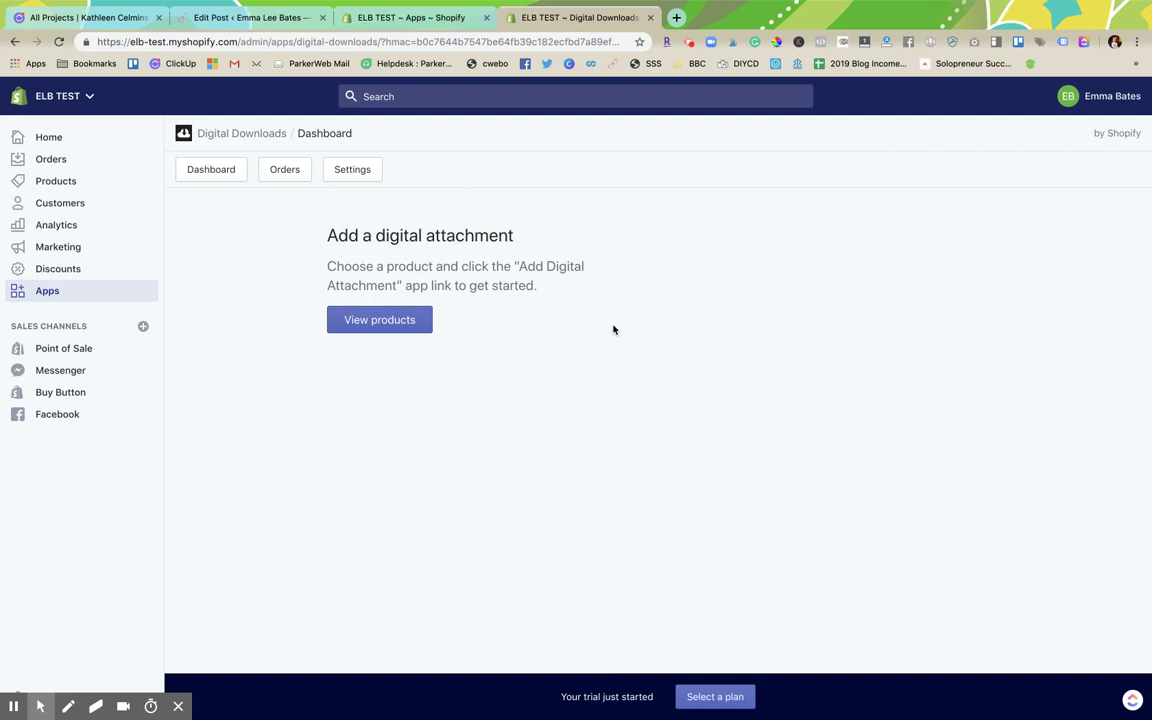
Start a new product titled 'Test Product'.
left_click(52, 182)
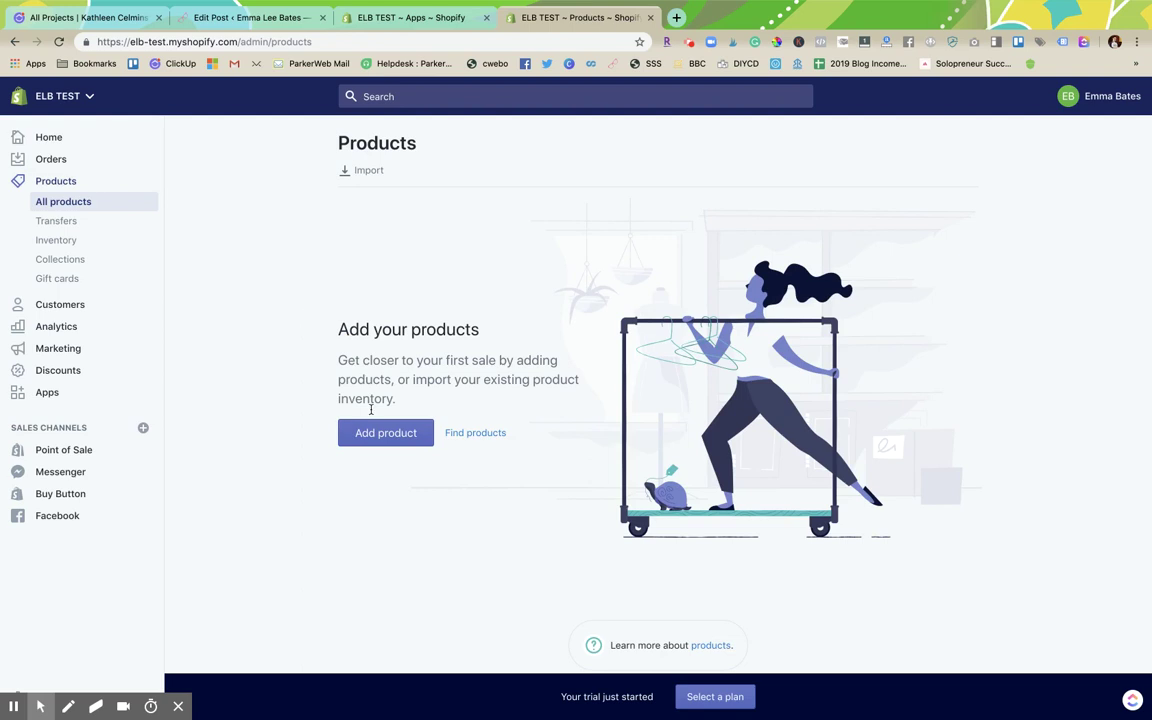
left_click(378, 430)
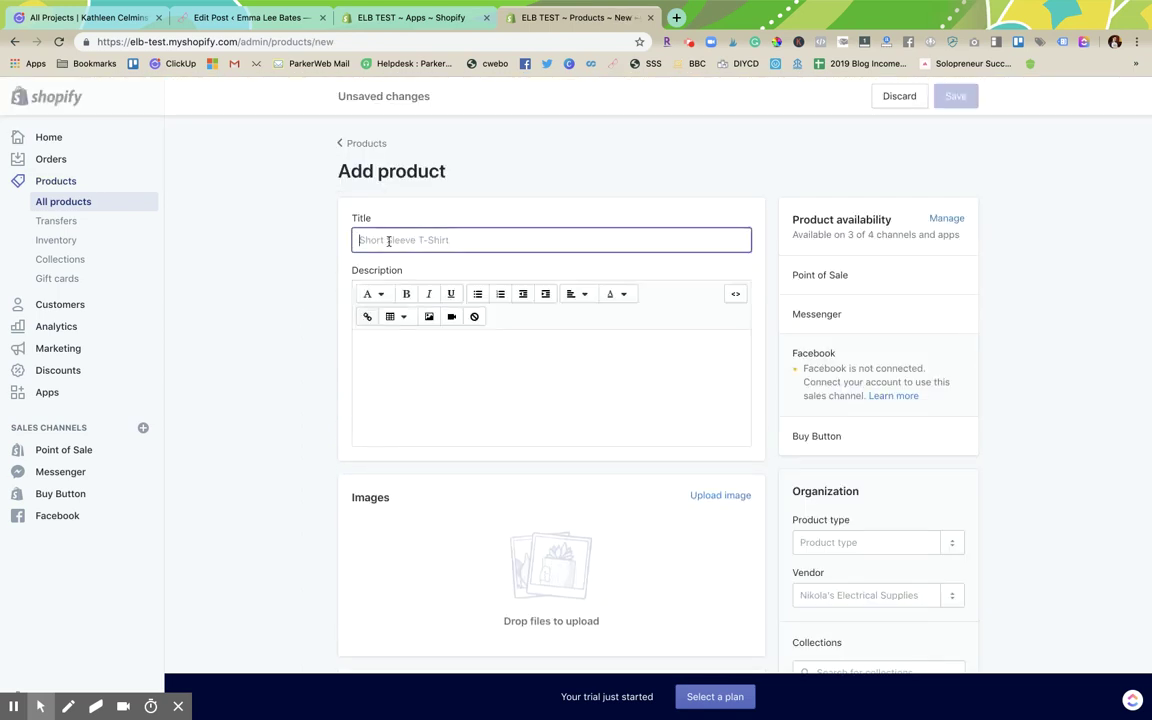
type("Test Prod")
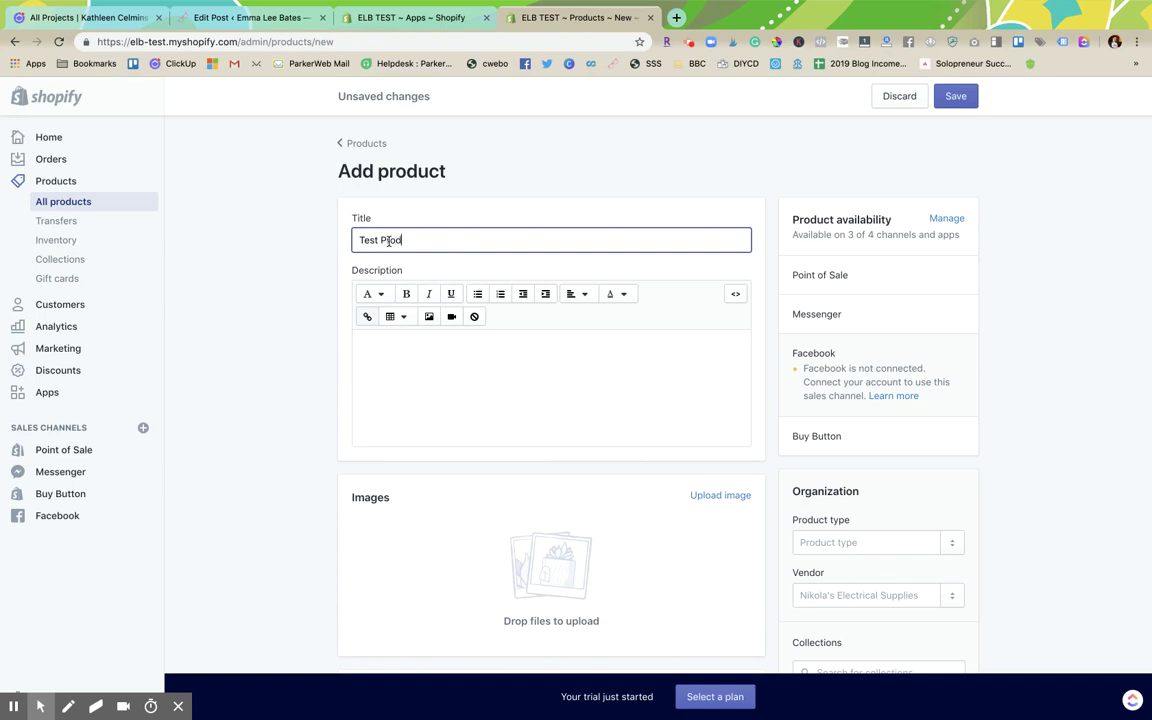
type("uct")
Enter the product description 'This is the description'.
left_click(398, 326)
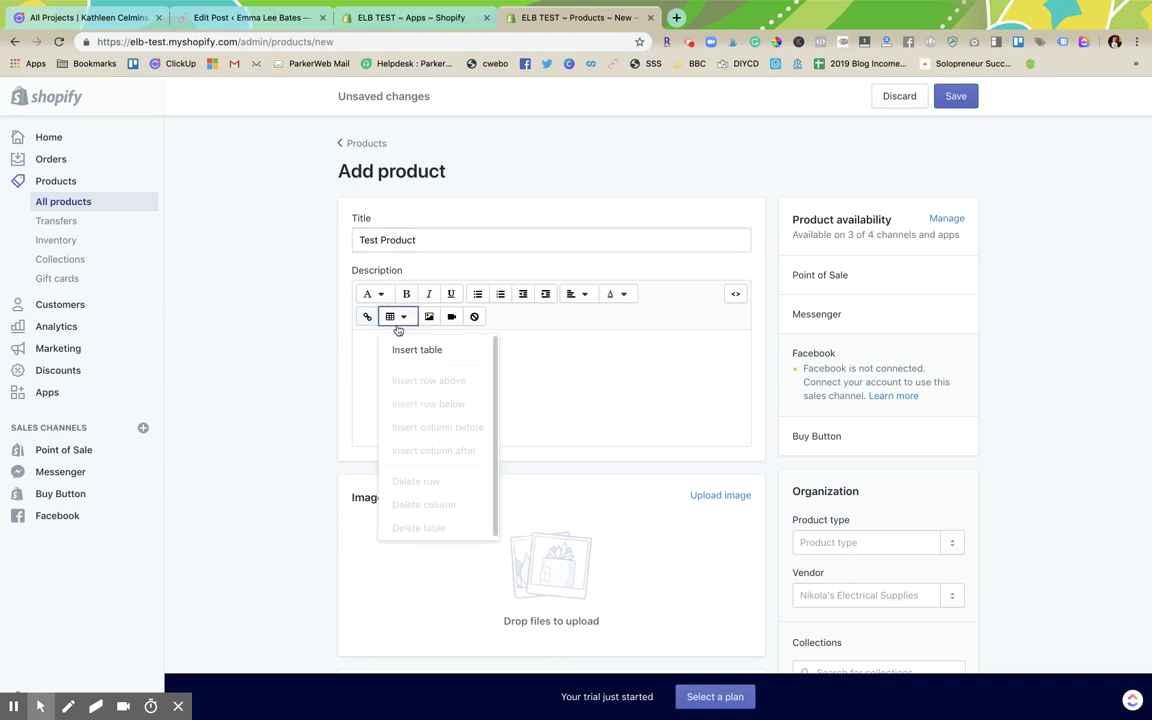
left_click(370, 343)
type("This")
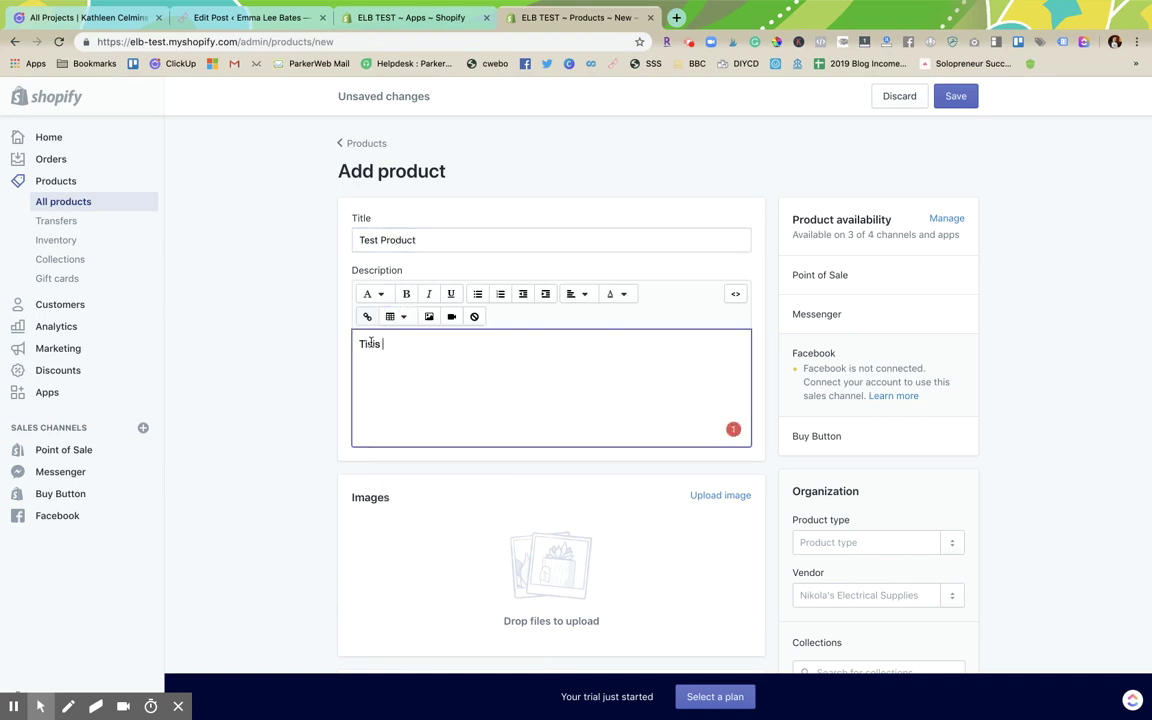
key("BackSpace")
key("BackSpace")
key("BackSpace")
type("his is the ")
type("descr")
type("iption")
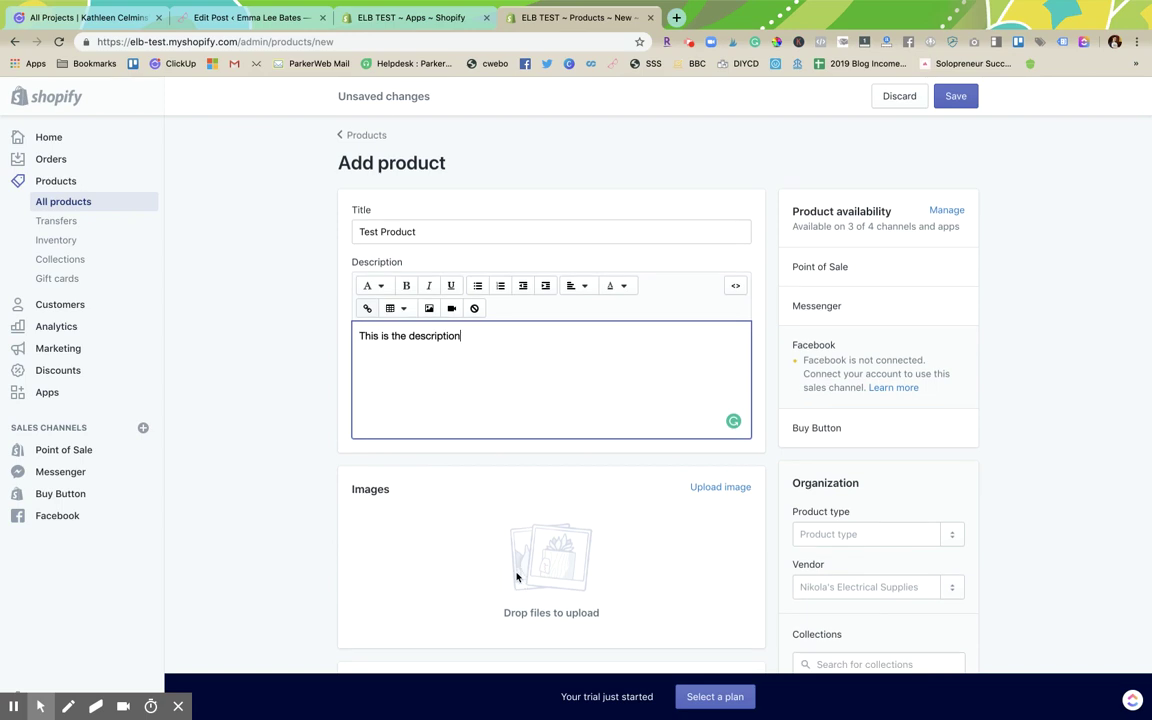
Set the product price to $10.00 and turn off charging taxes.
scroll(490, 572, "down", 5)
left_click(369, 285)
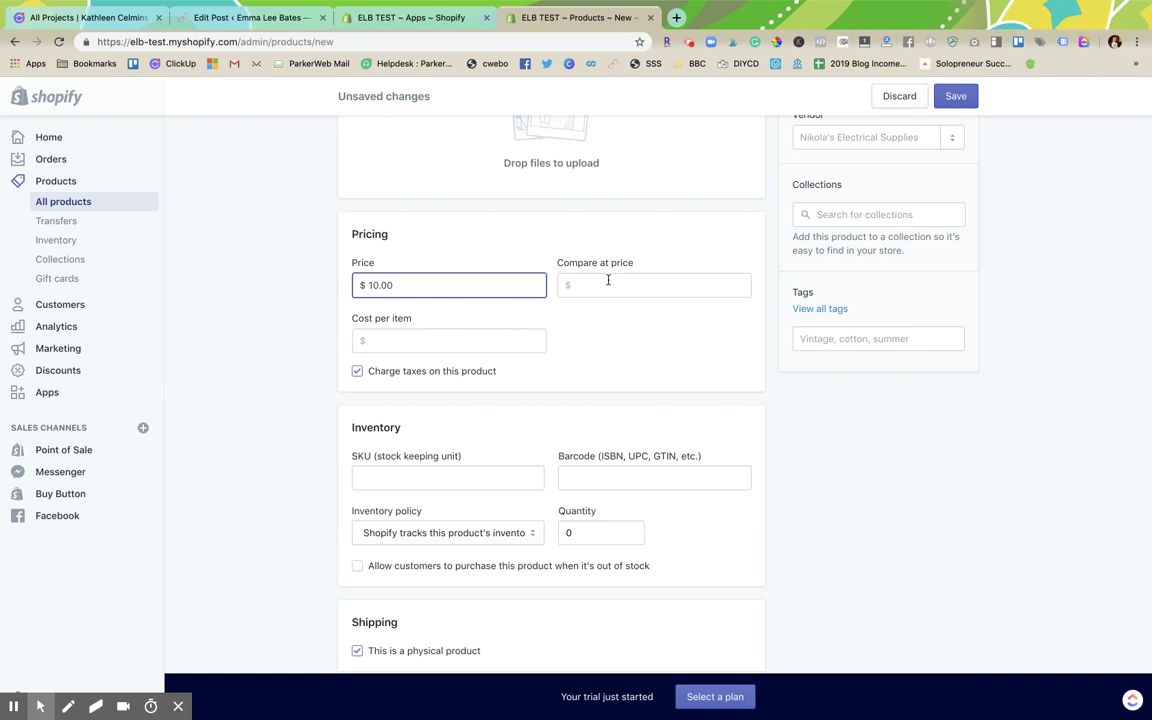
scroll(355, 370, "down", 1)
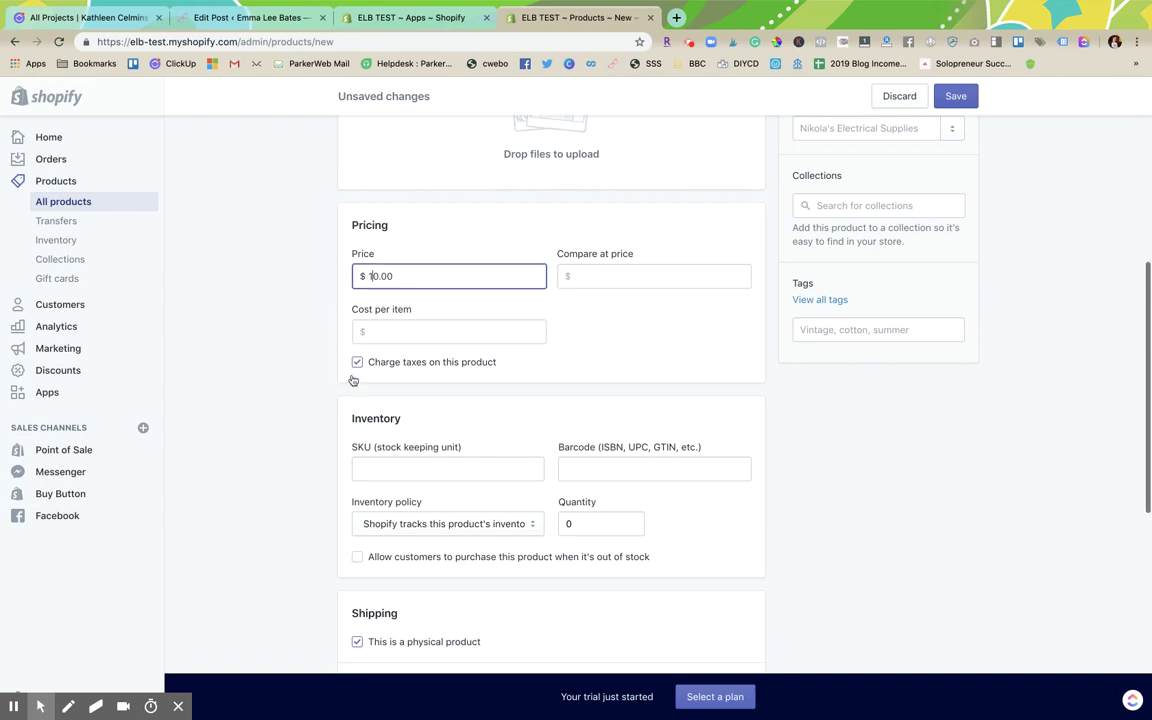
left_click(357, 361)
Choose Don't track inventory and mark the product as not physical, removing shipping.
scroll(393, 398, "down", 3)
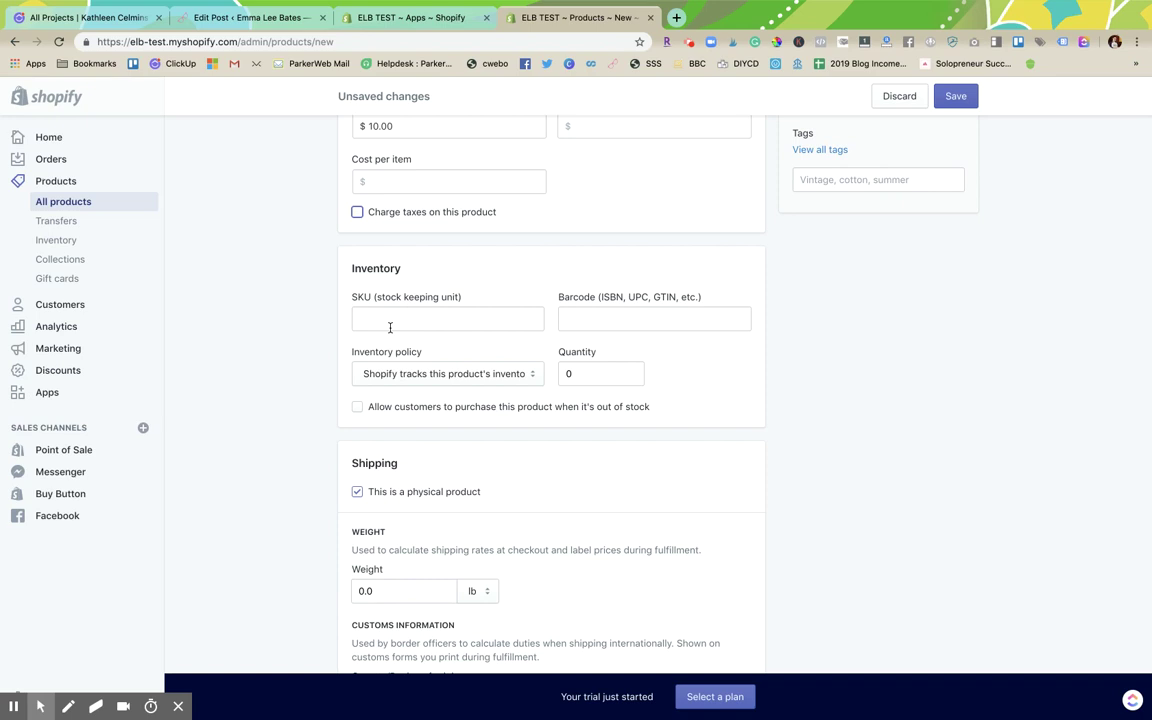
scroll(390, 327, "down", 1)
left_click(391, 322)
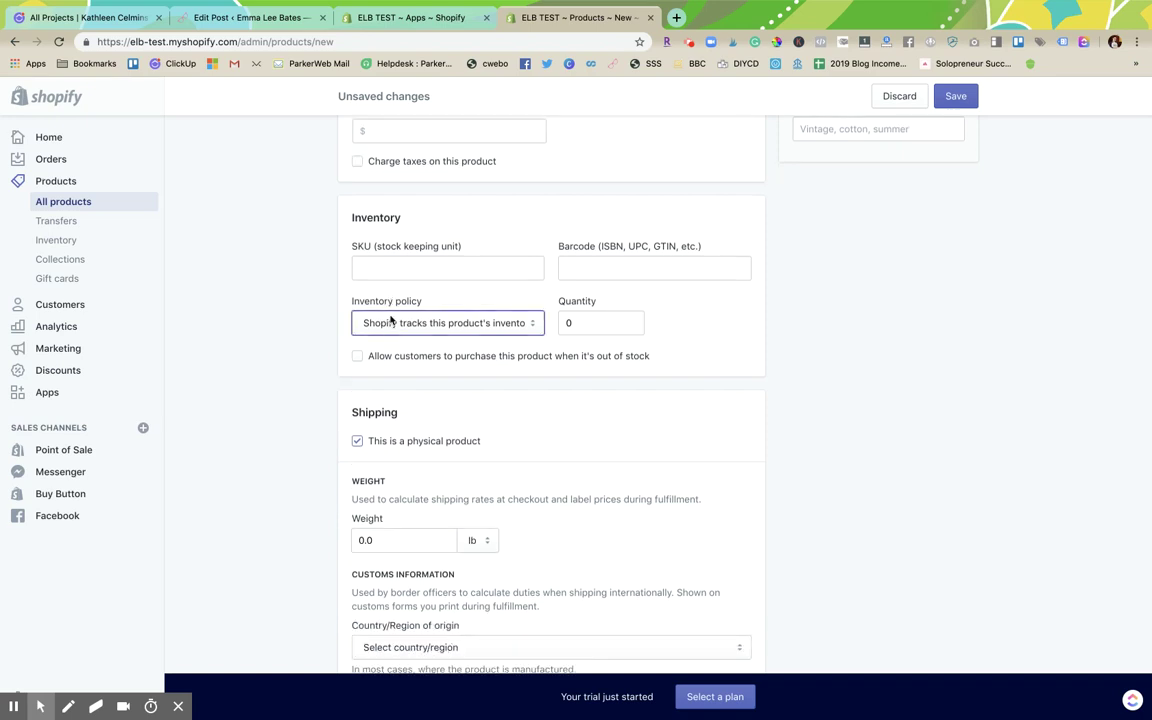
left_click(391, 322)
scroll(438, 386, "down", 2)
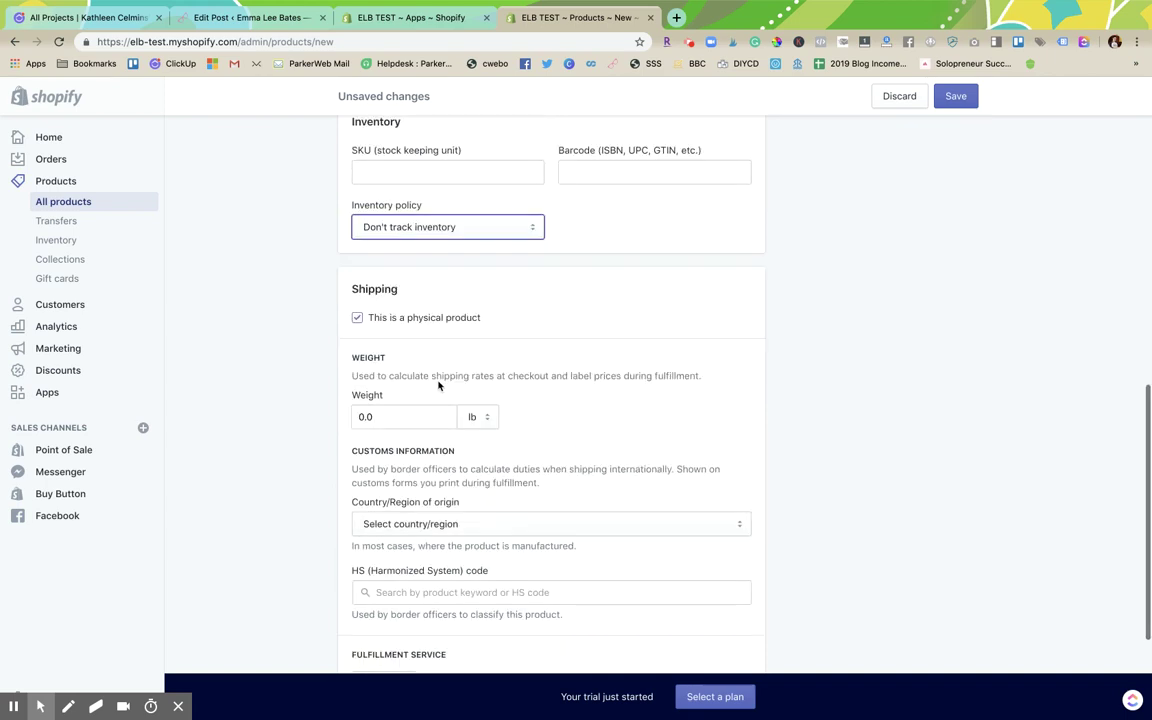
left_click(357, 307)
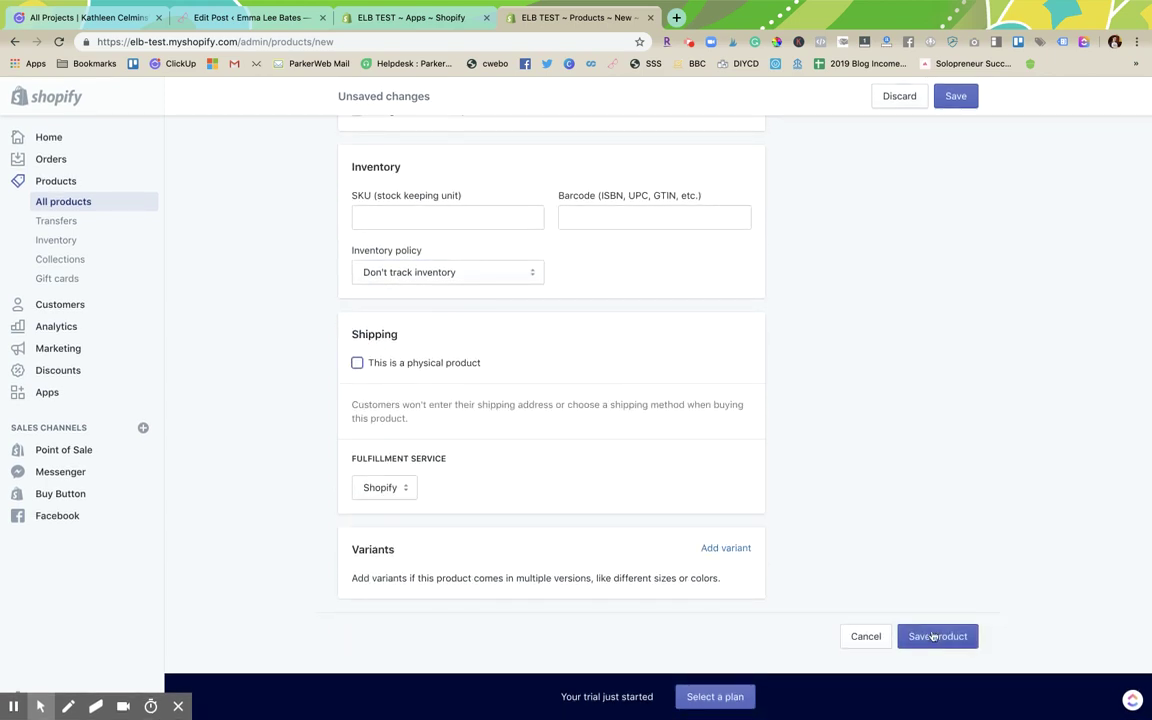
Leave product type and collections unset and save Test Product.
scroll(946, 419, "up", 10)
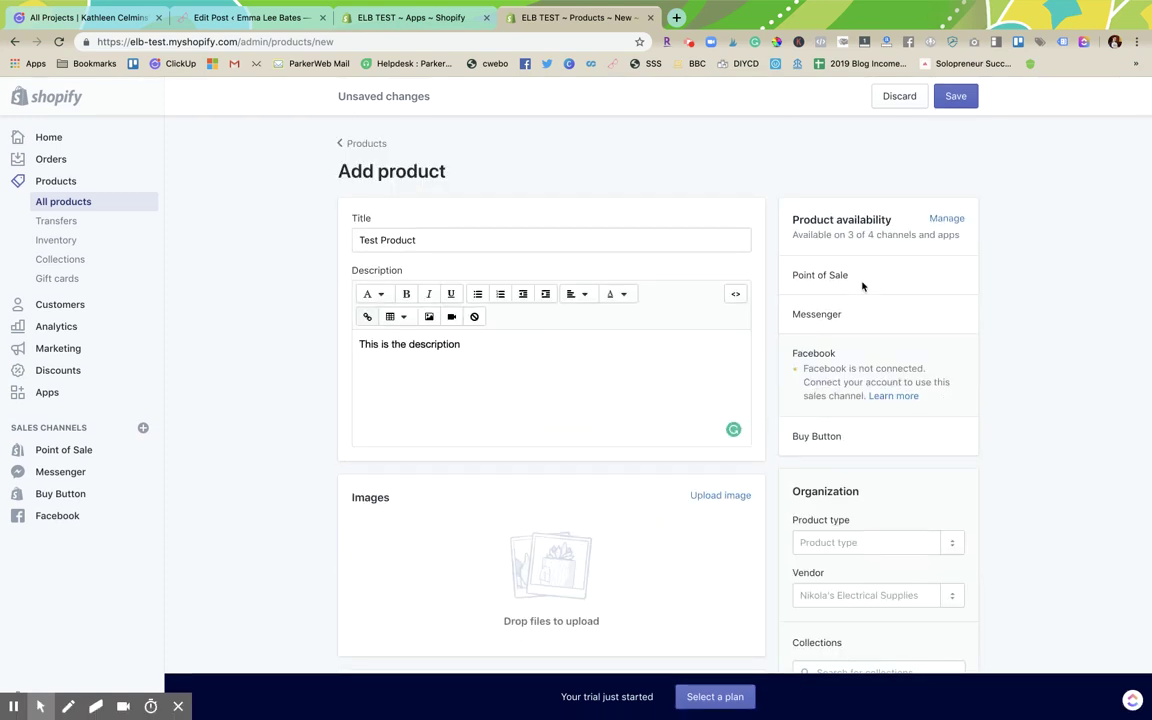
scroll(862, 287, "down", 3)
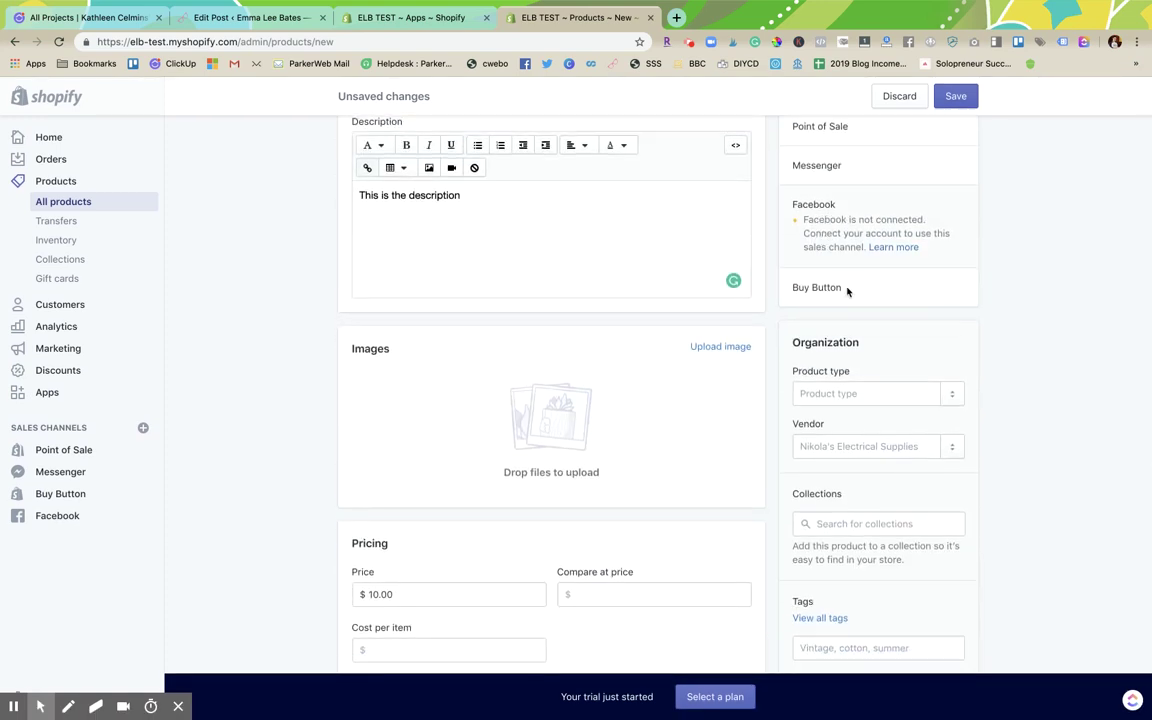
scroll(822, 287, "down", 2)
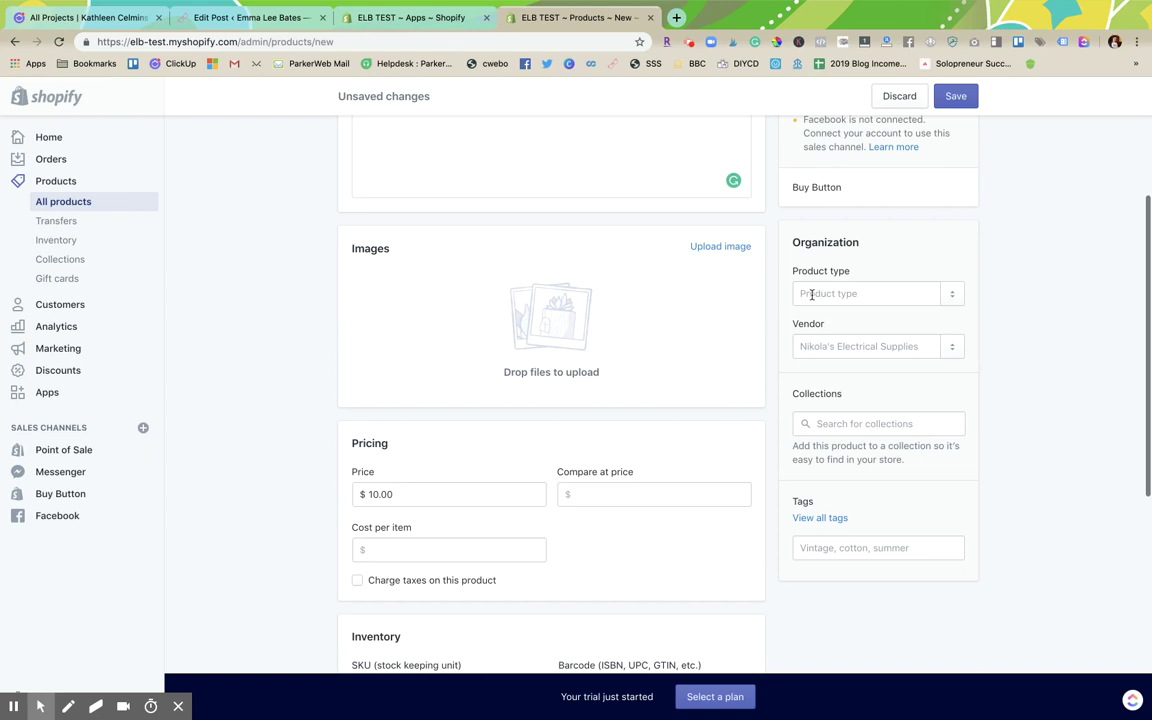
left_click(815, 295)
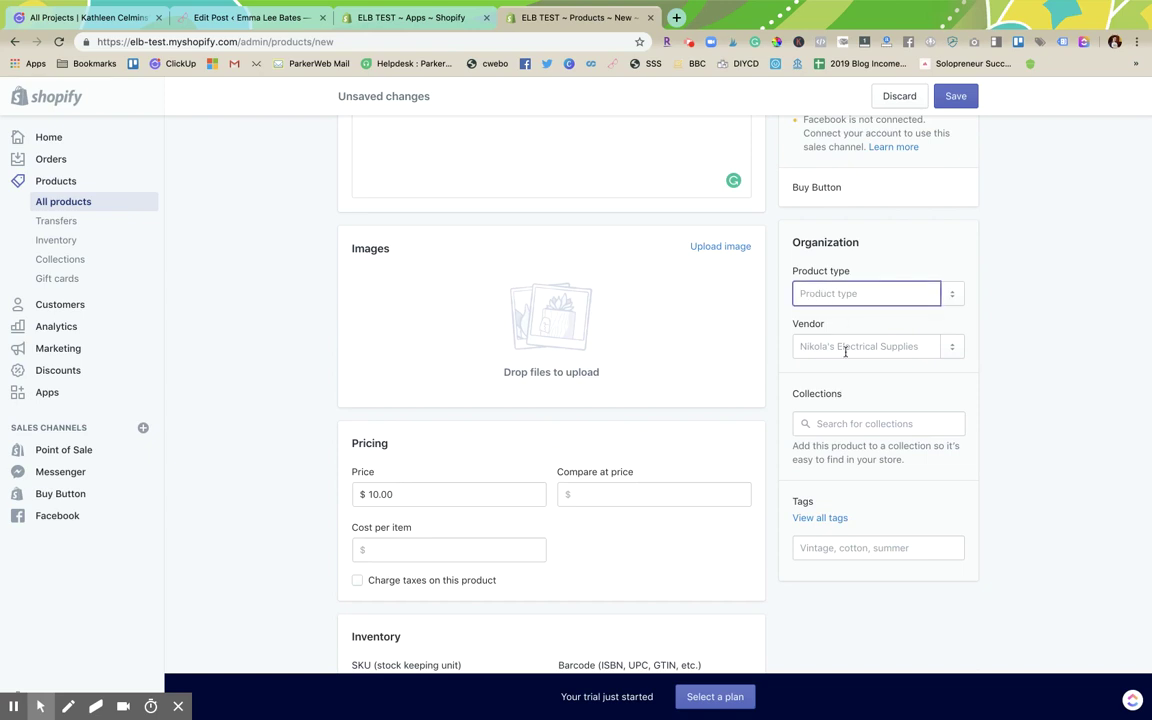
left_click(846, 418)
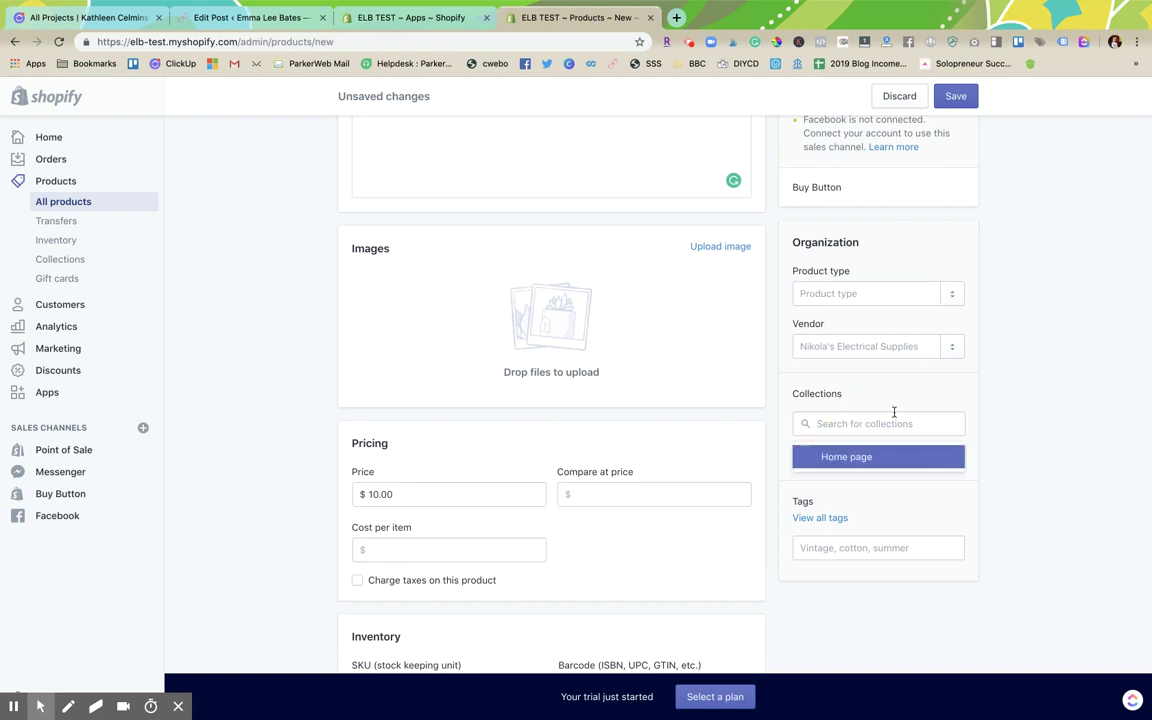
left_click(971, 417)
scroll(971, 417, "down", 3)
scroll(971, 415, "down", 2)
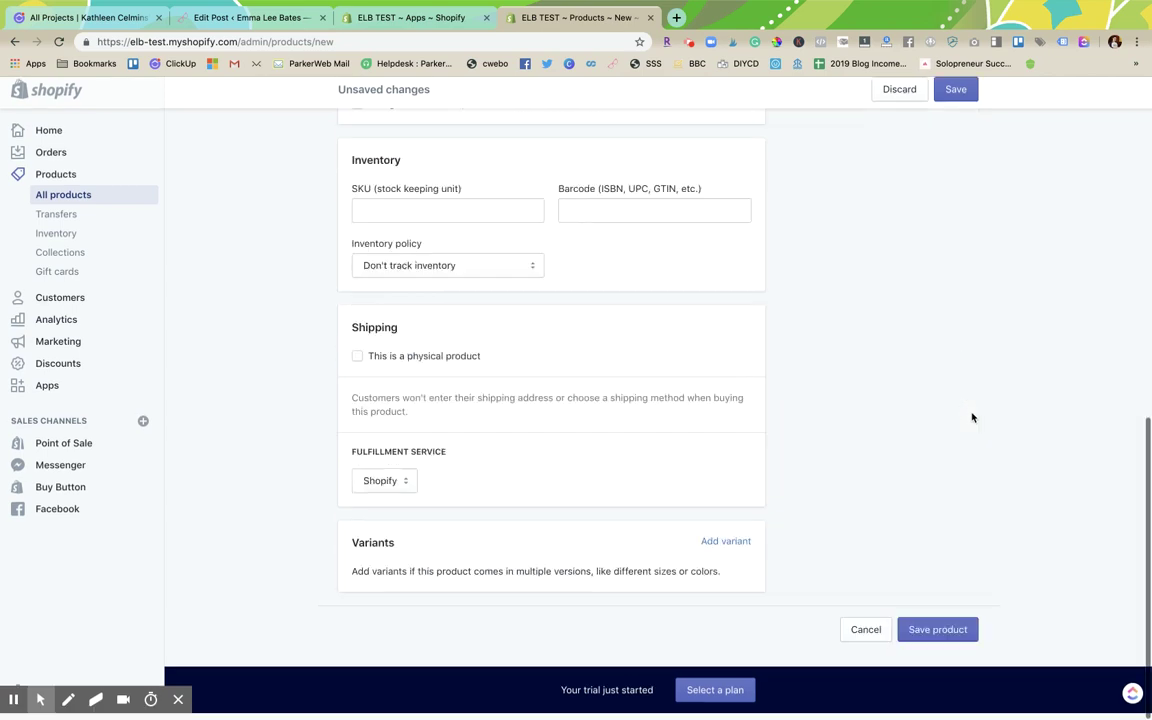
left_click(934, 638)
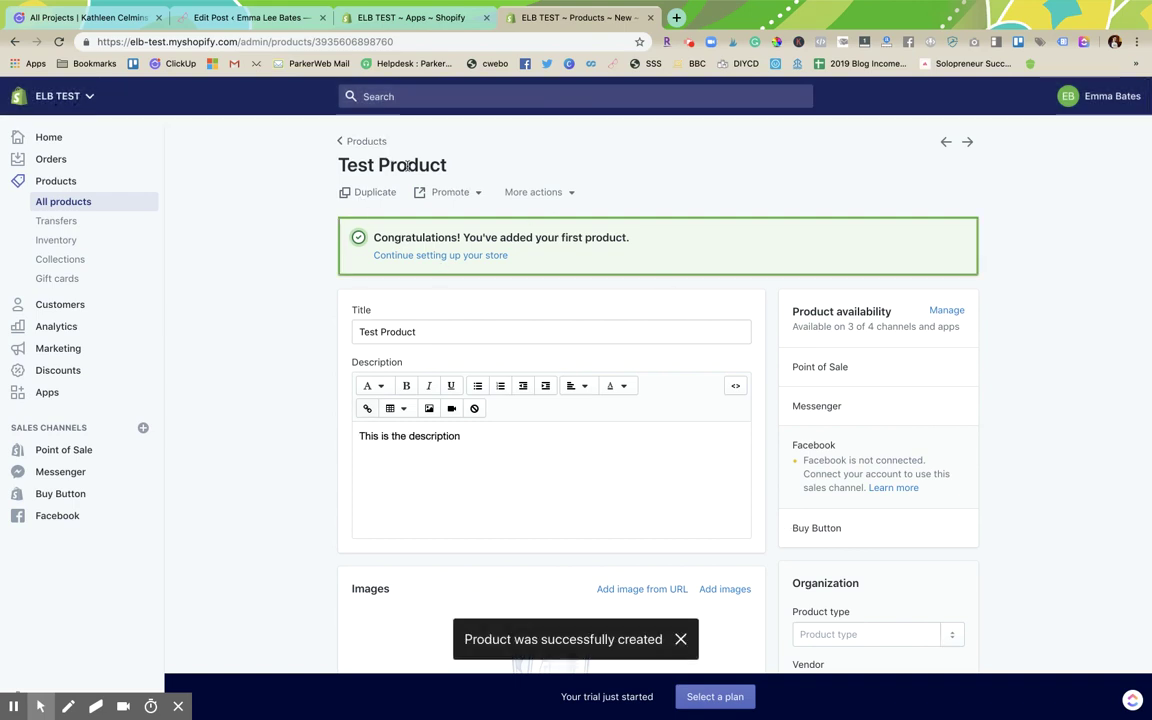
Choose Add Digital Attachment from More actions and open the Upload File picker.
left_click(573, 193)
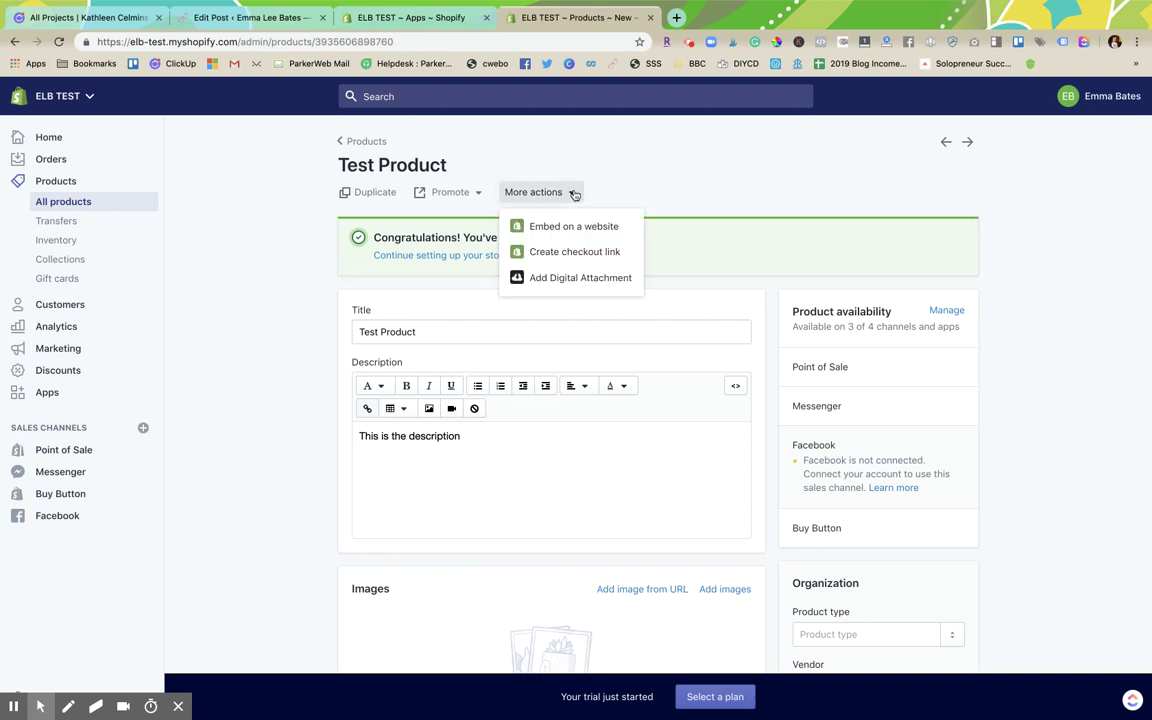
left_click(549, 279)
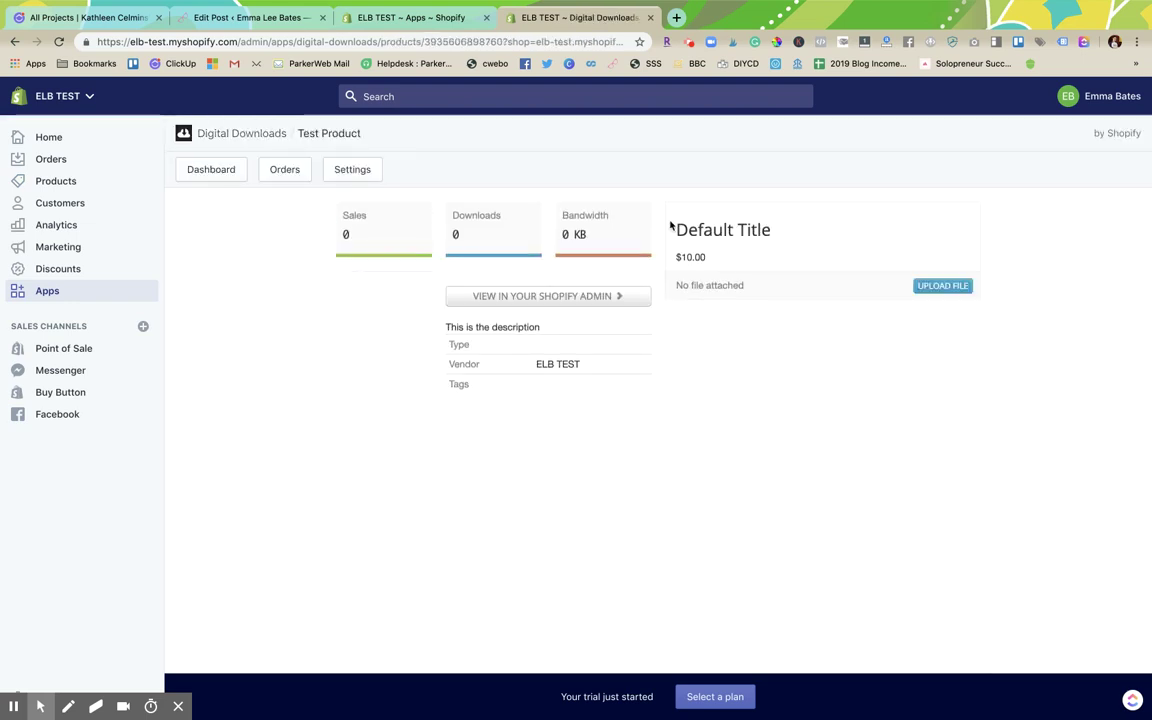
left_click(933, 285)
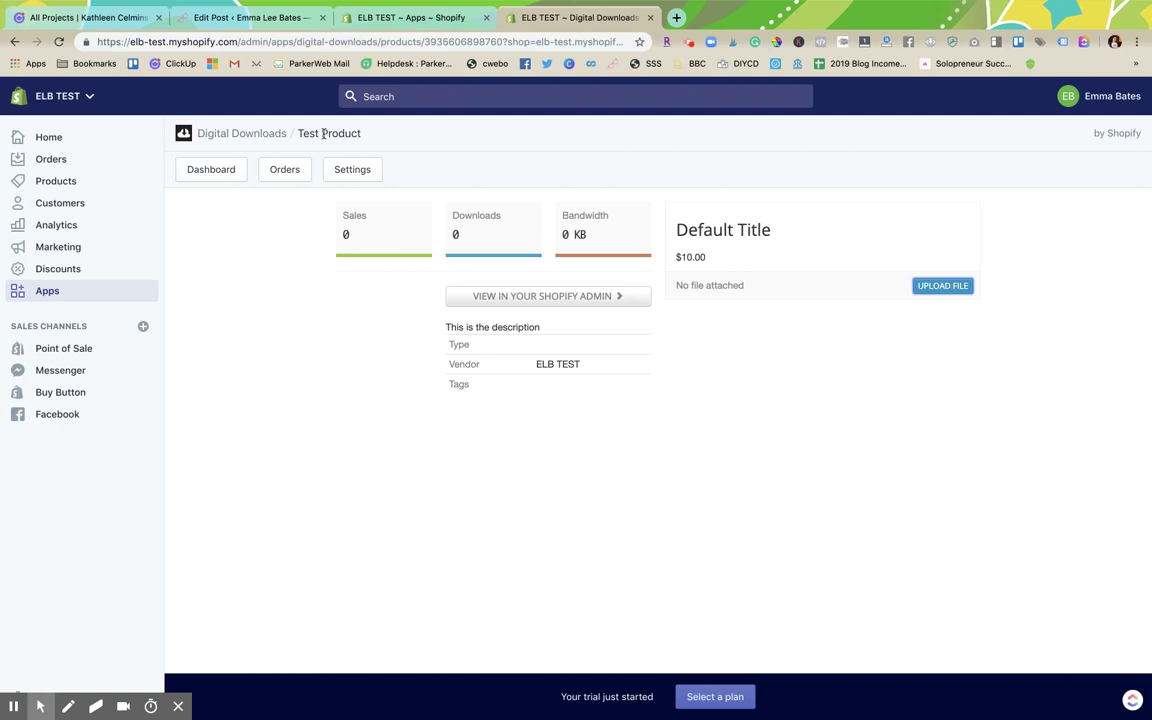
From Test Product's page, create a Default Title checkout link and select the generated link.
left_click(13, 42)
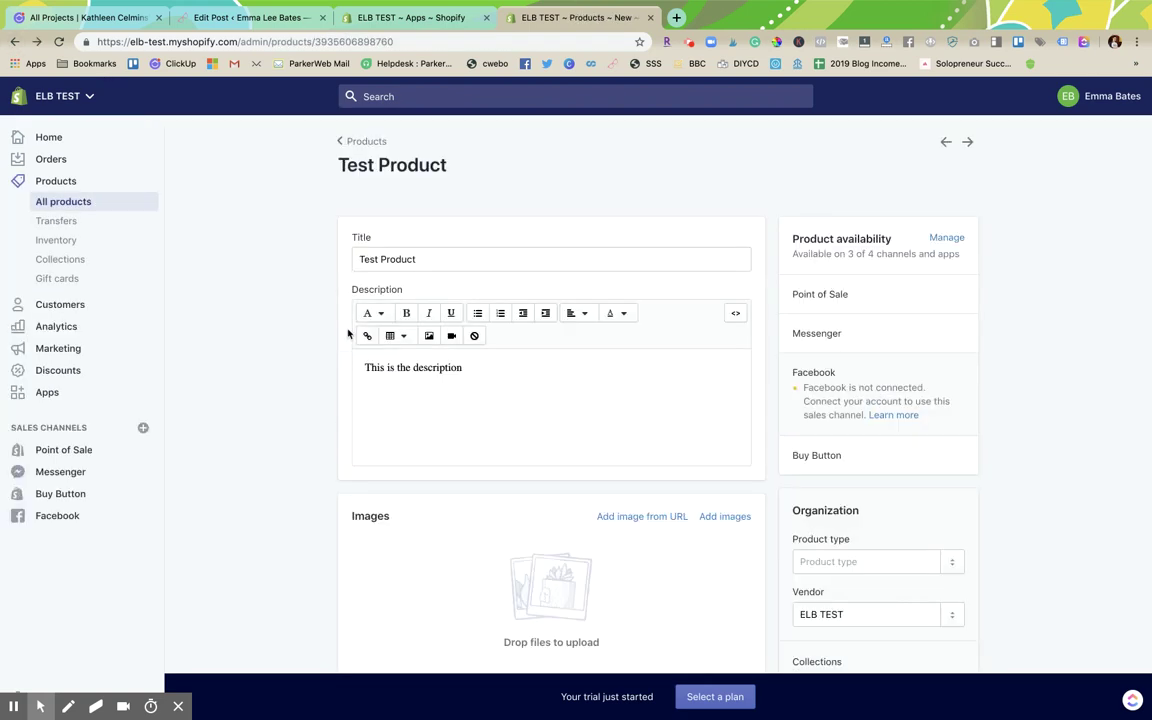
left_click(541, 198)
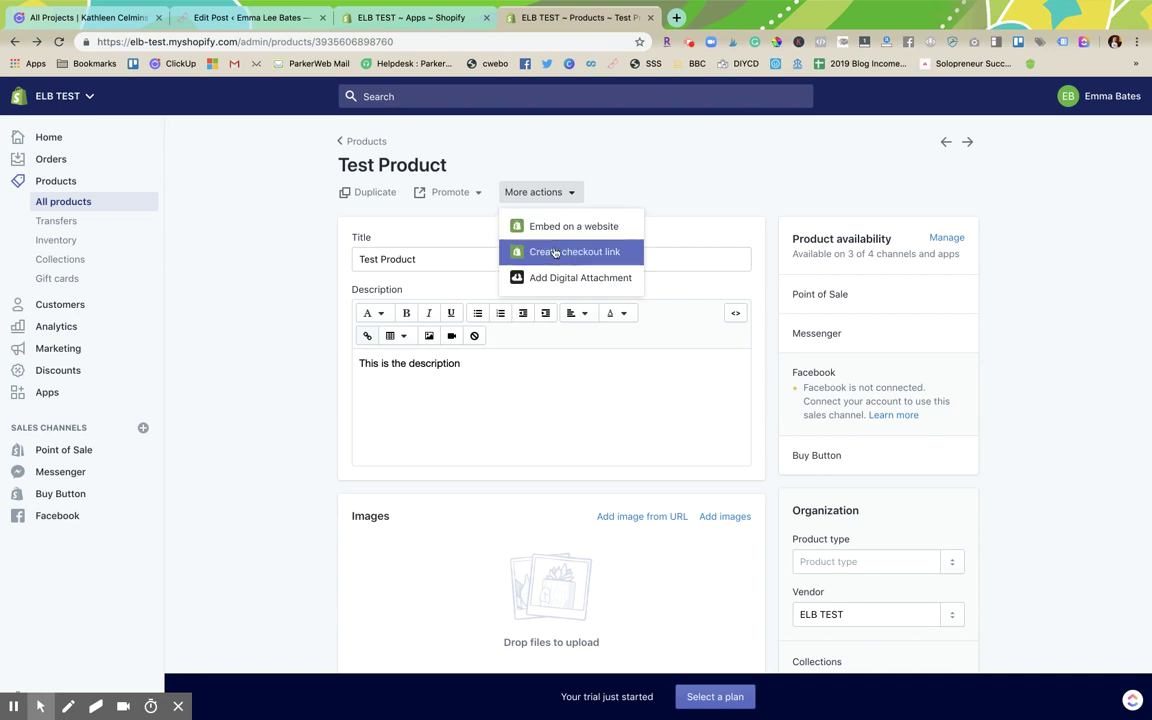
left_click(555, 252)
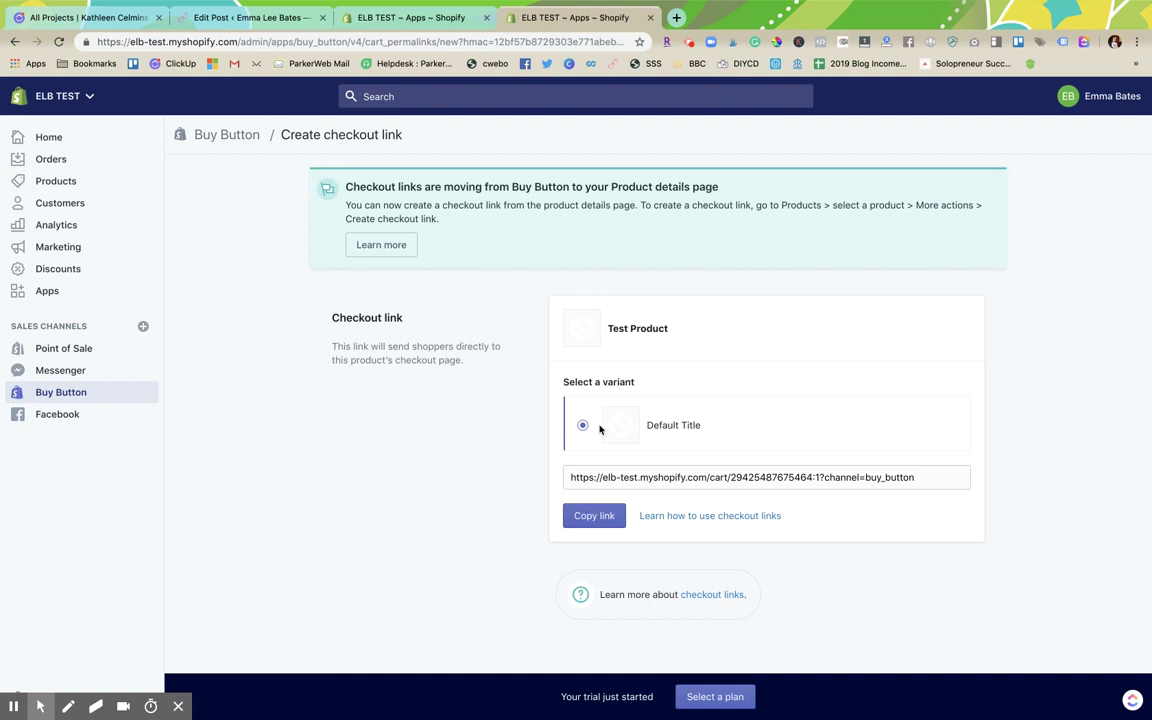
left_click(689, 477)
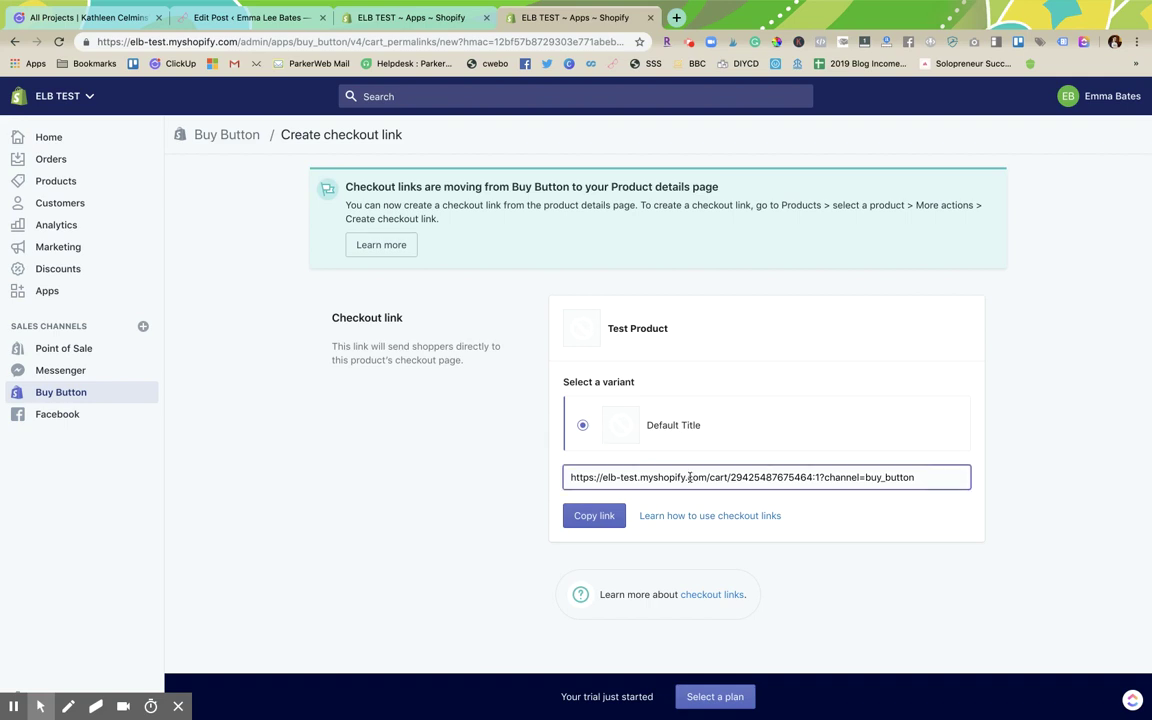